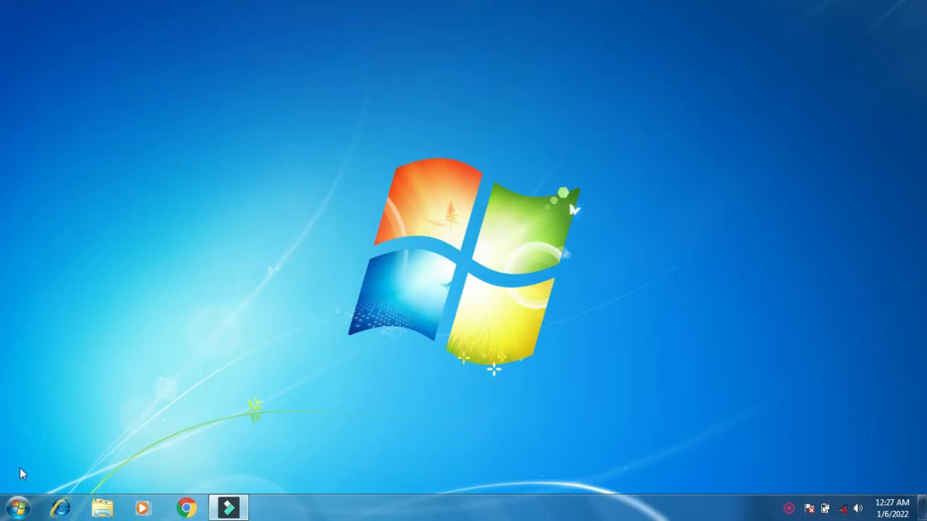
# Open Microsoft Office Access 2007 from the installed Microsoft Office programs.
pyautogui.click(21, 507)
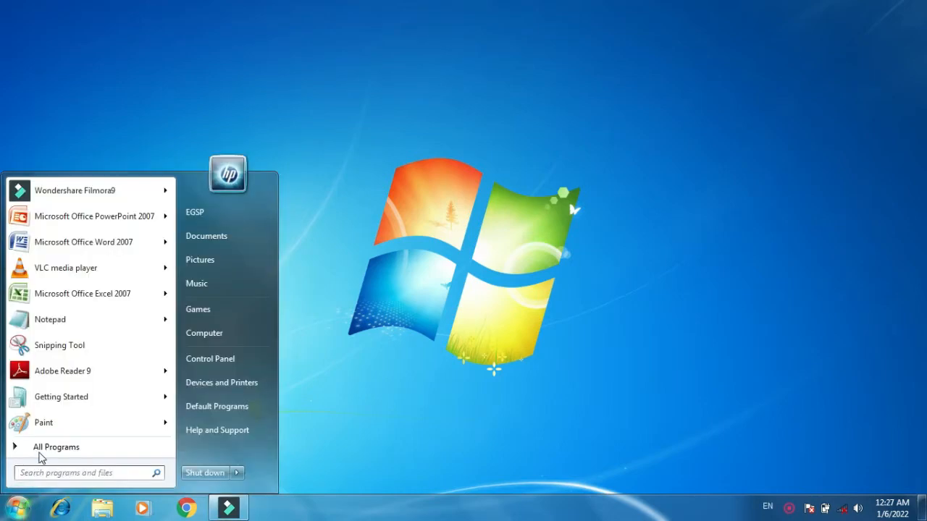
pyautogui.click(45, 449)
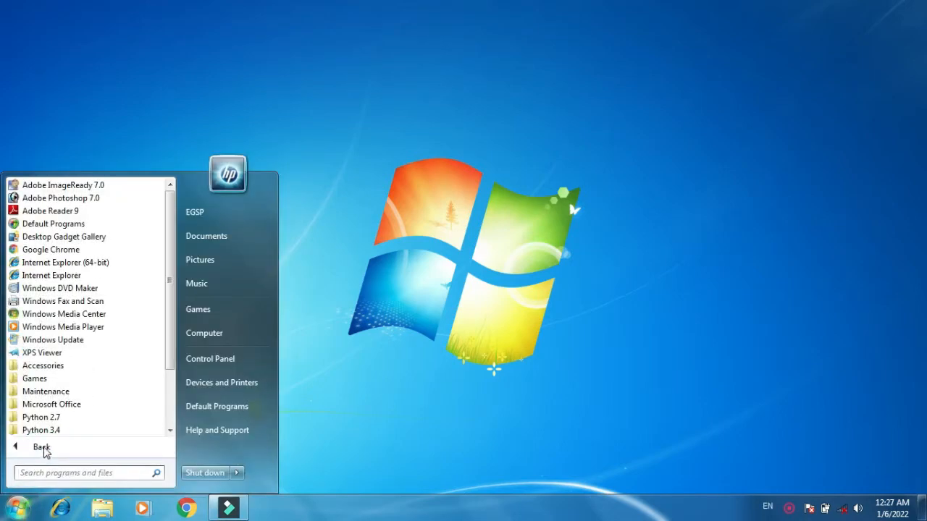
pyautogui.click(63, 404)
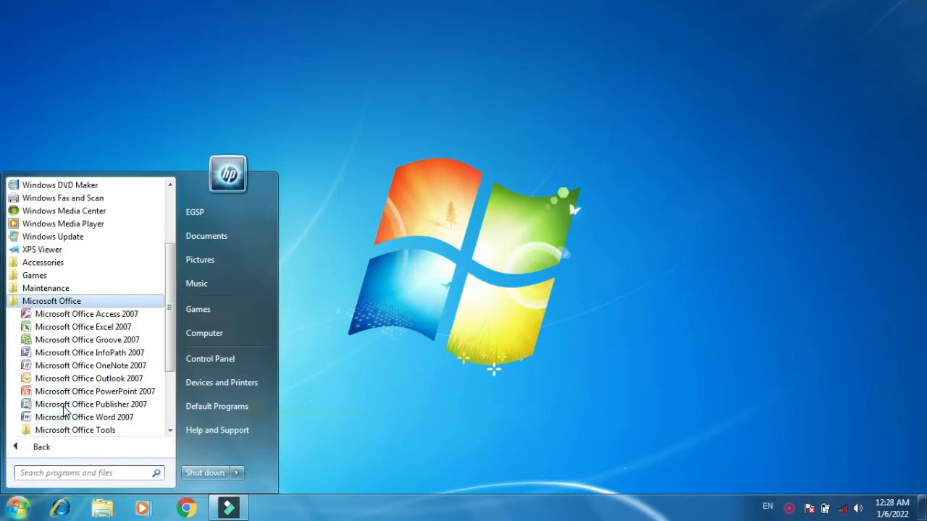
pyautogui.click(82, 317)
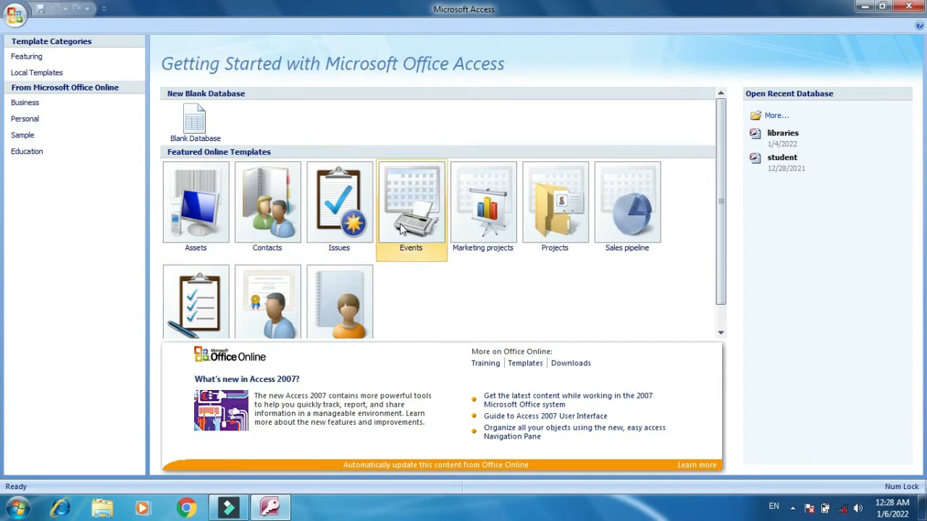
# Create a new blank database with the file name School.
pyautogui.click(201, 138)
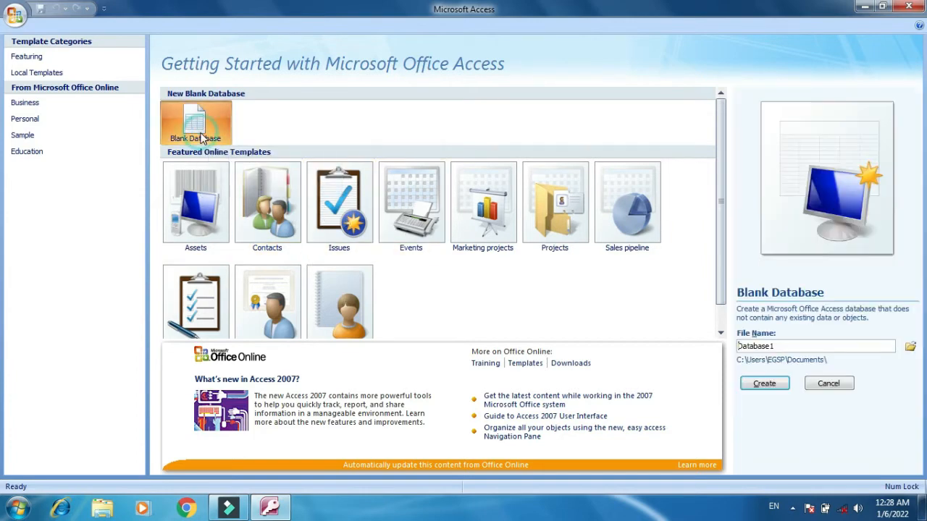
pyautogui.doubleClick(796, 346)
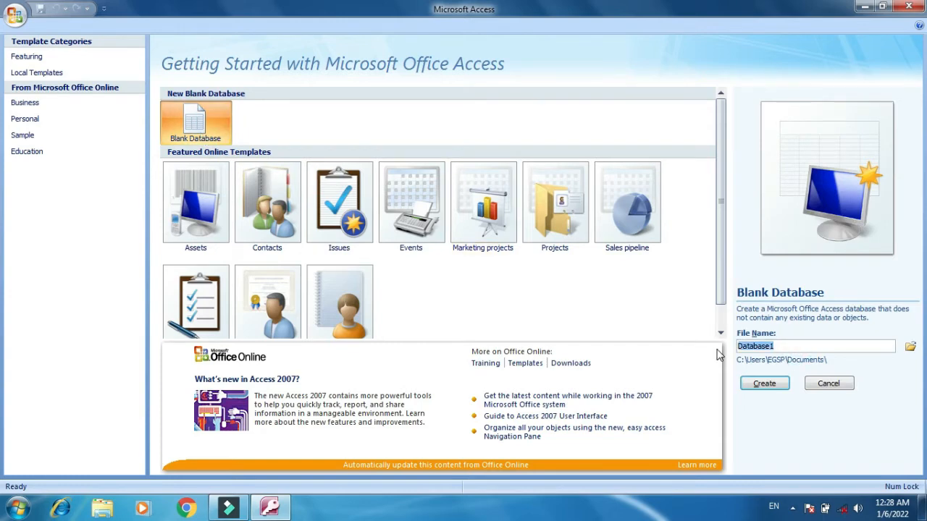
pyautogui.write('School')
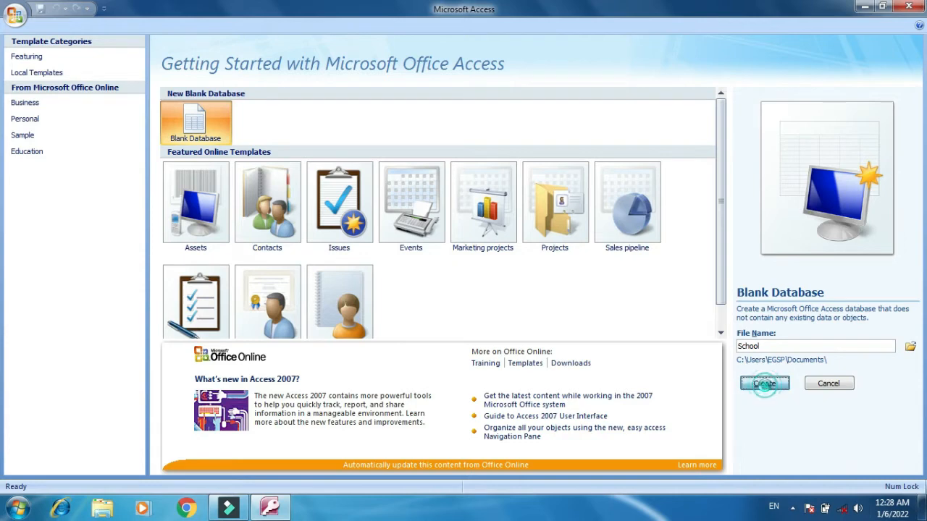
pyautogui.click(766, 388)
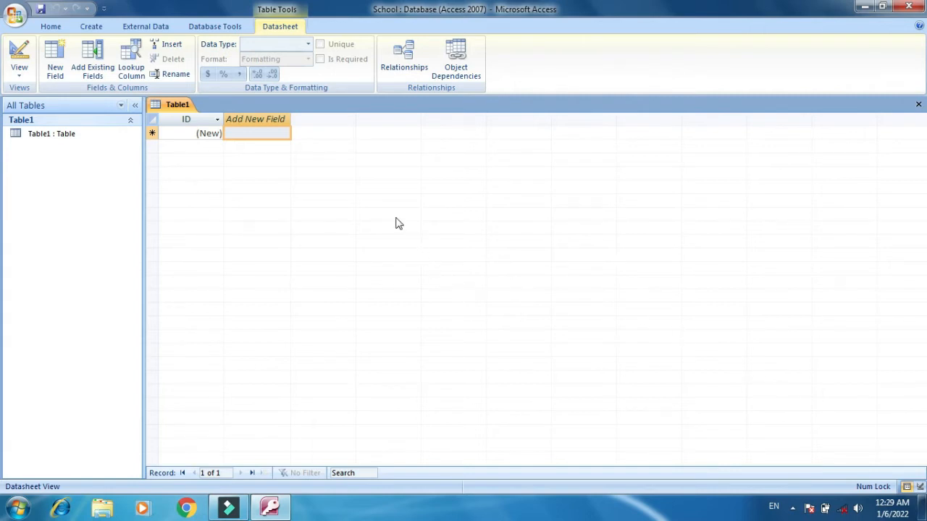
# Switch Table1 to Design View, saving the table under the name student.
pyautogui.click(67, 135)
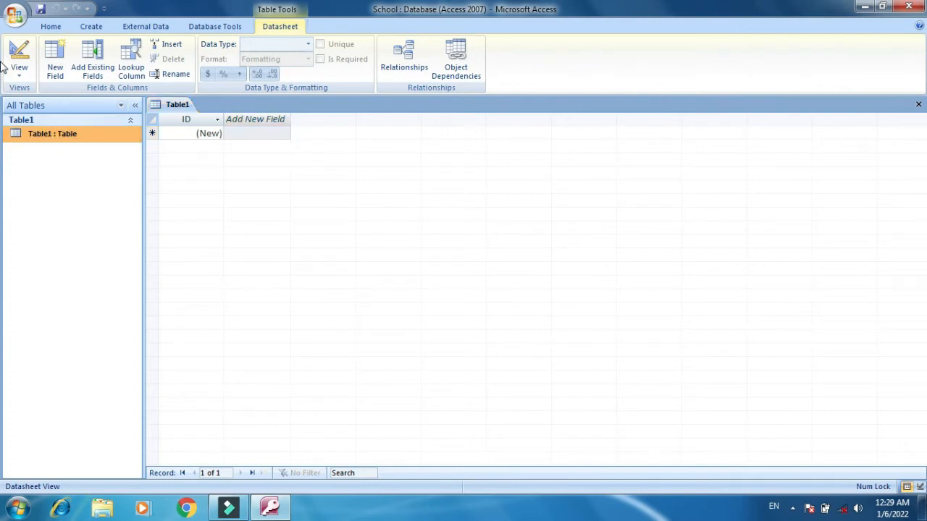
pyautogui.click(24, 77)
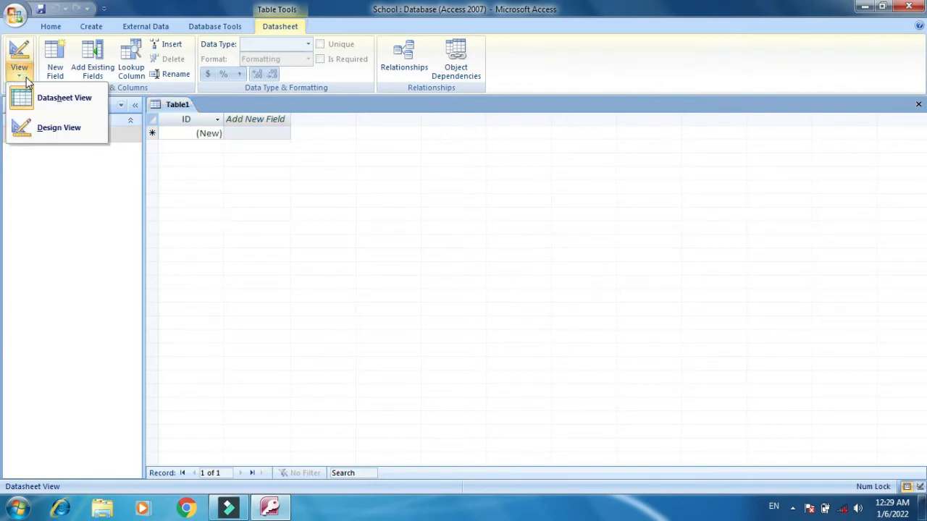
pyautogui.click(54, 129)
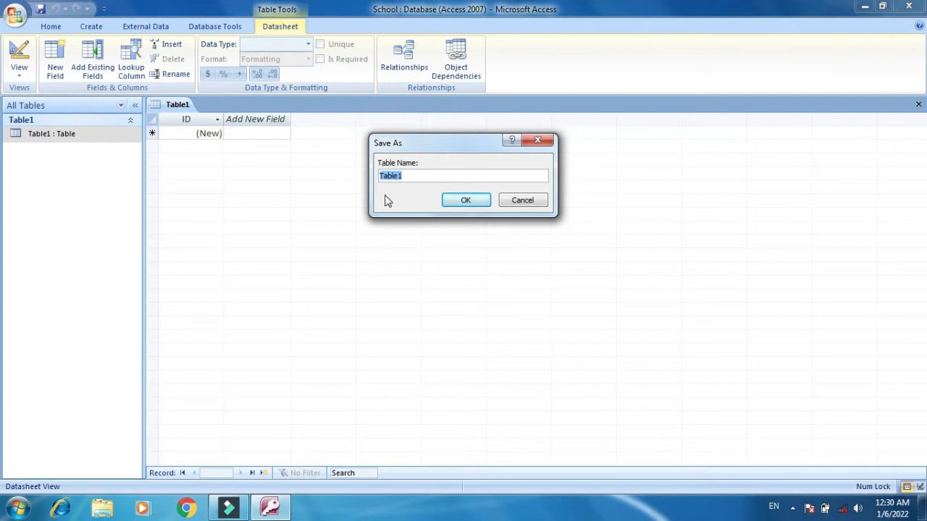
pyautogui.write('student')
pyautogui.click(465, 200)
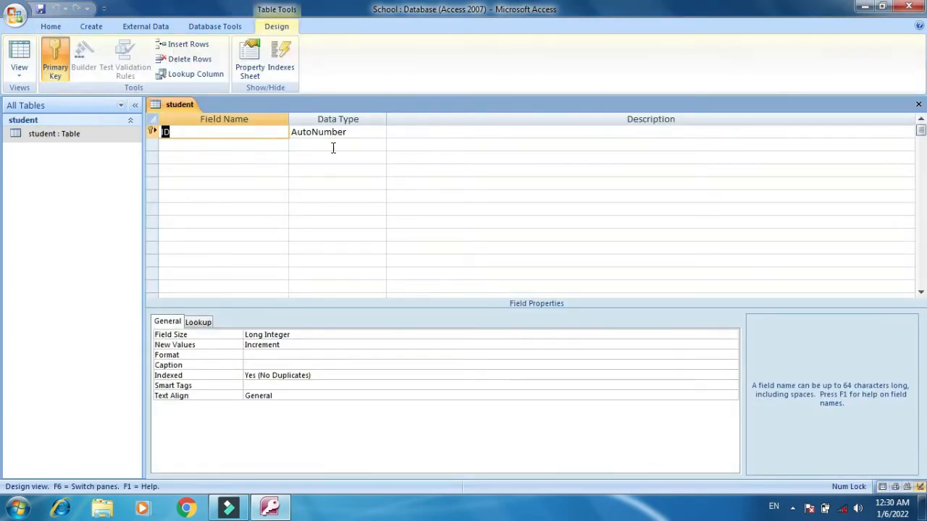
# Remove the primary key from the ID field and rename that field Reg.
pyautogui.rightClick(150, 132)
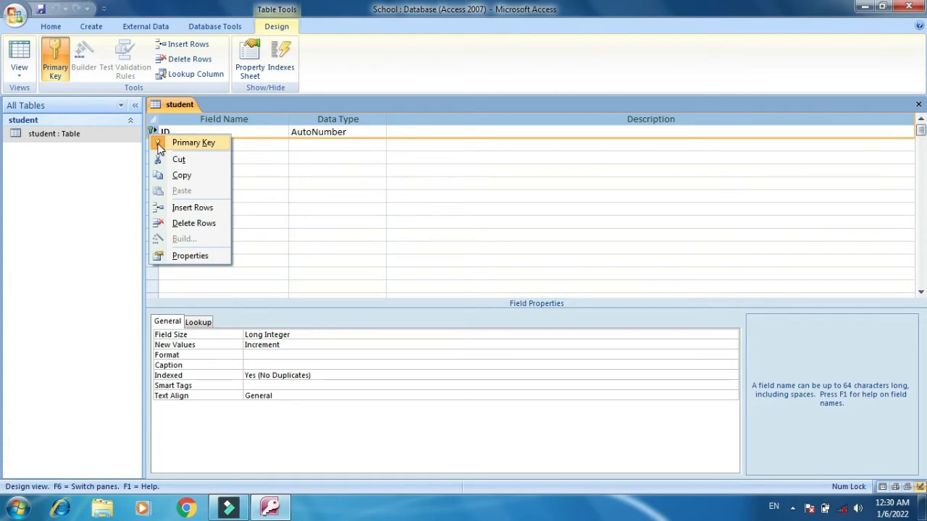
pyautogui.click(161, 148)
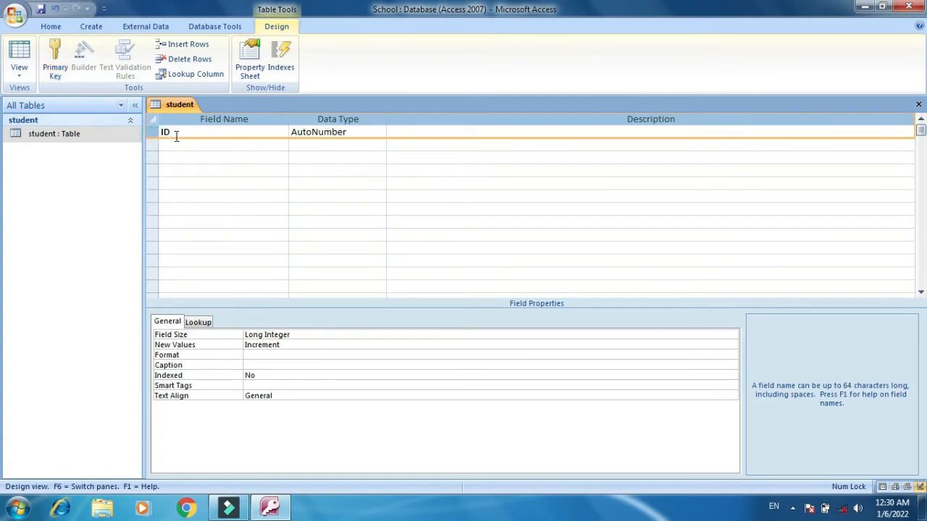
pyautogui.click(176, 136)
pyautogui.press('BackSpace')
pyautogui.press('BackSpace')
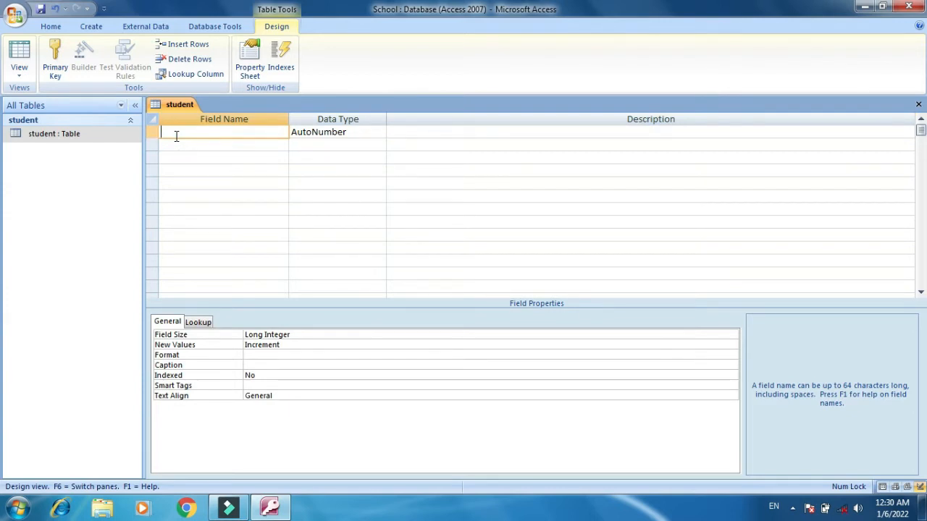
pyautogui.write('R')
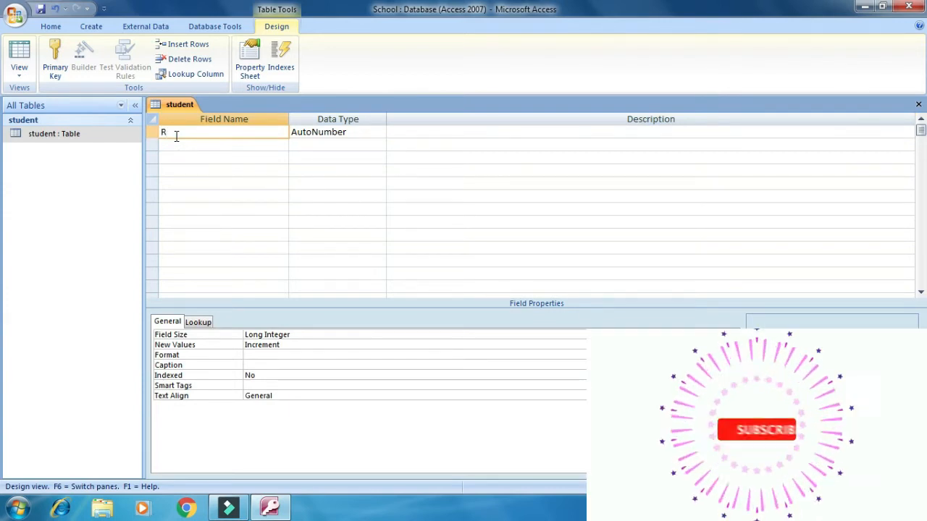
pyautogui.write('eg')
# Set the data type of the Reg field to Number.
pyautogui.press('Tab')
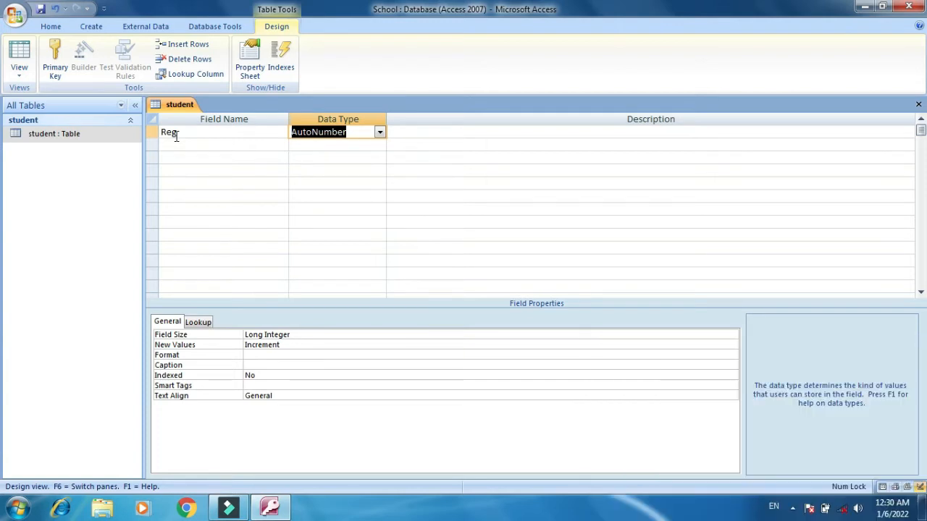
pyautogui.write('n')
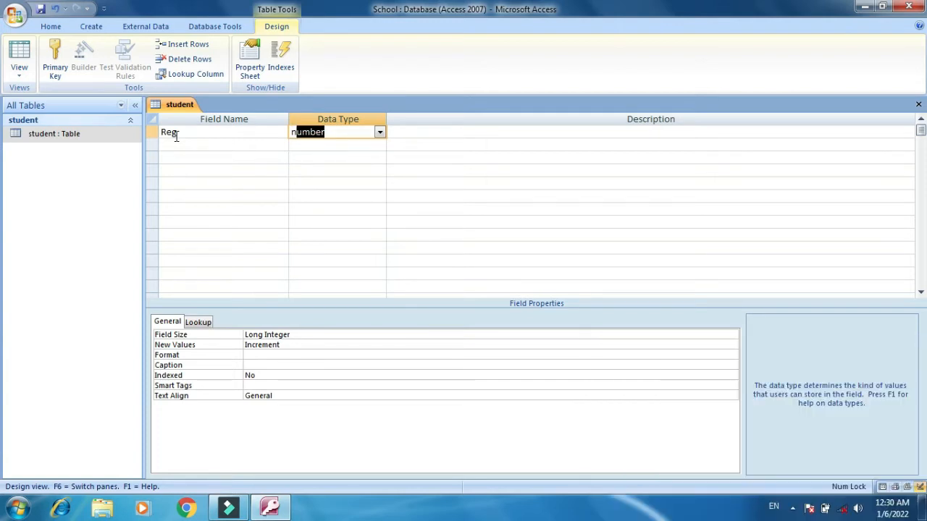
pyautogui.press('Left')
pyautogui.press('Down')
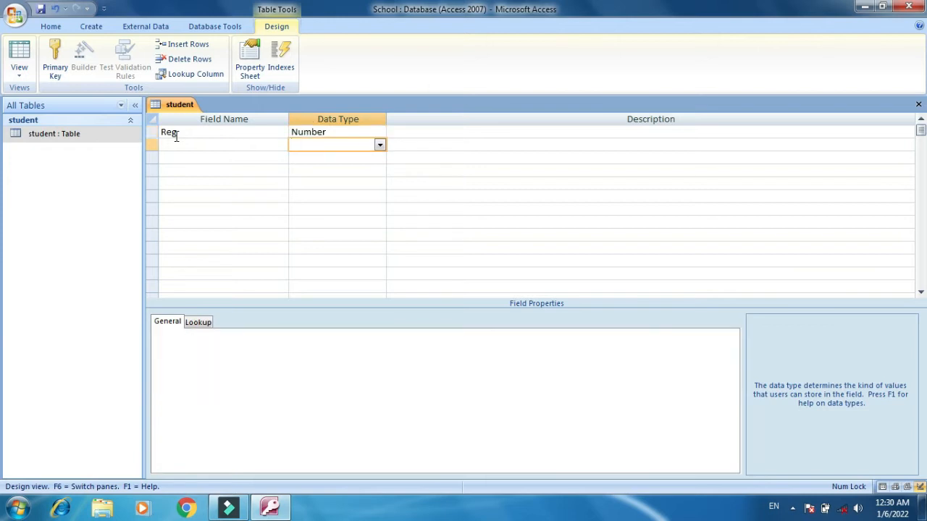
# Add a field named S_name with the Text data type below Reg.
pyautogui.press('Left')
pyautogui.write('S')
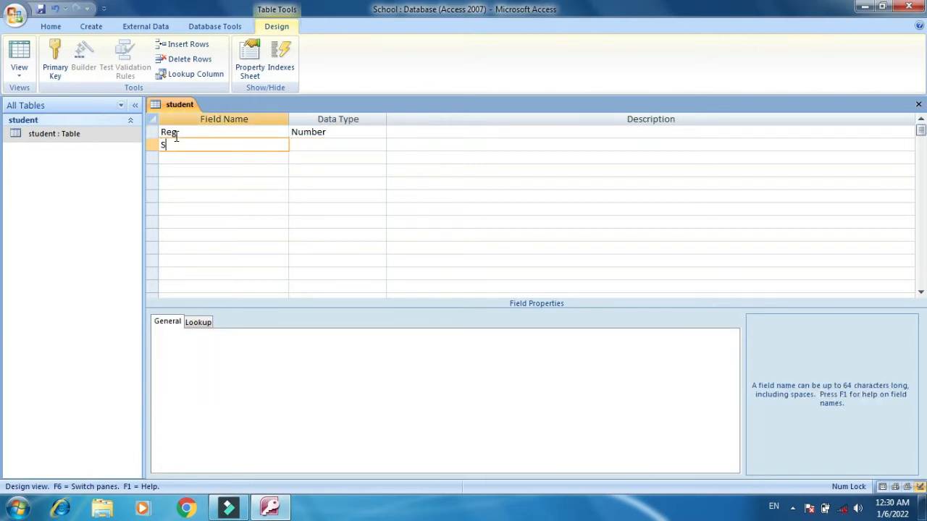
pyautogui.write('_name')
pyautogui.press('Tab')
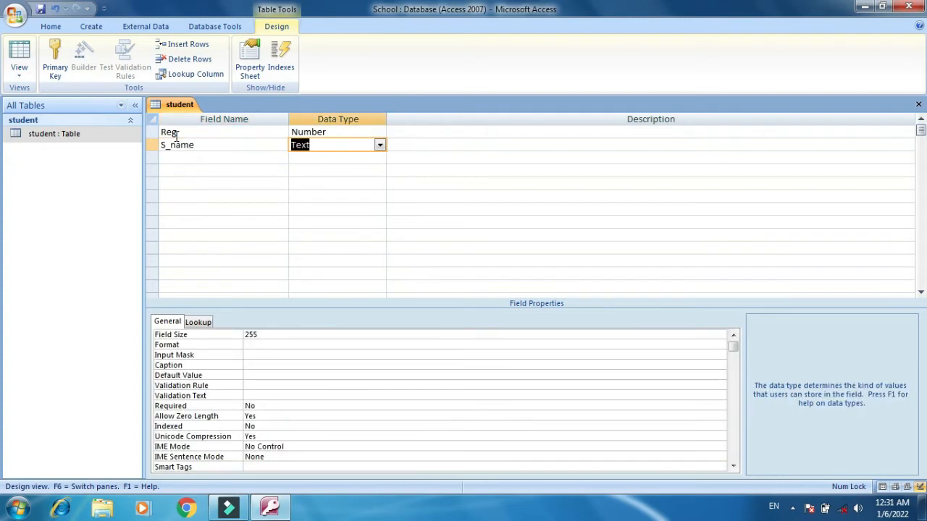
# Add a field named DOB with the Date/Time data type below S_name.
pyautogui.press('Down')
pyautogui.press('Left')
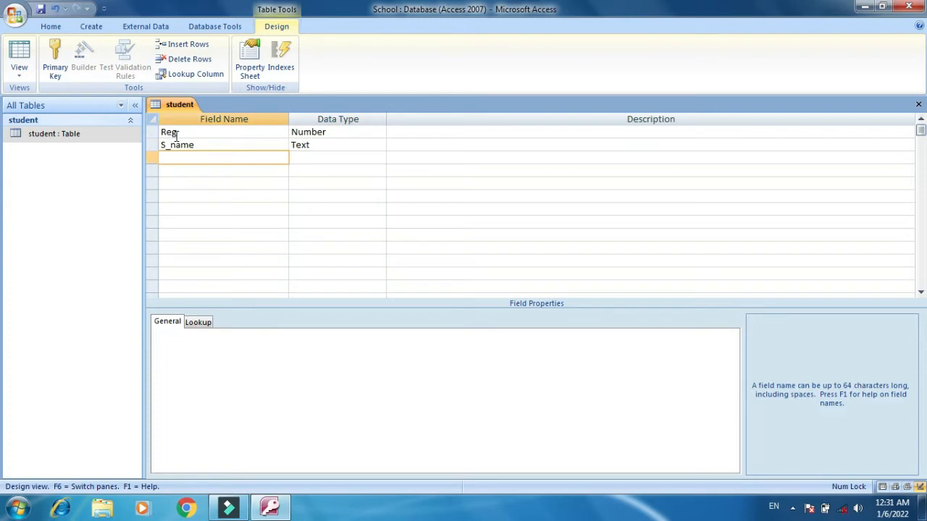
pyautogui.write('DOB')
pyautogui.press('Tab')
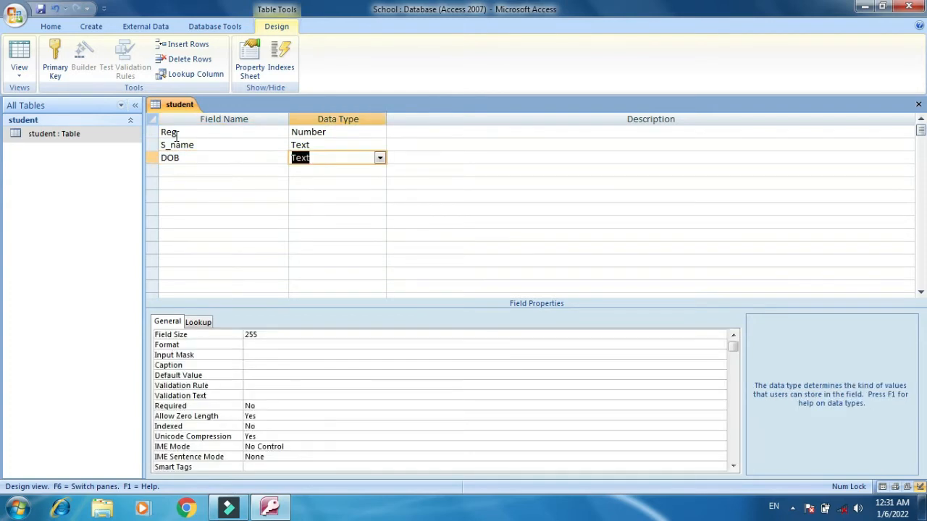
pyautogui.write('date/Tim')
pyautogui.press('Down')
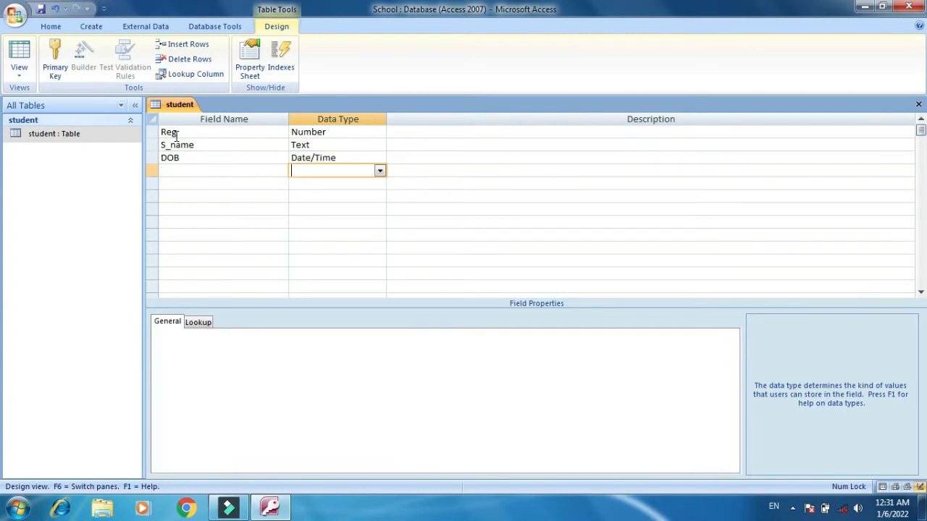
# Add a field named Class with the Number data type below DOB, keeping its field size as Long Integer.
pyautogui.hotkey('shift', 'Tab')
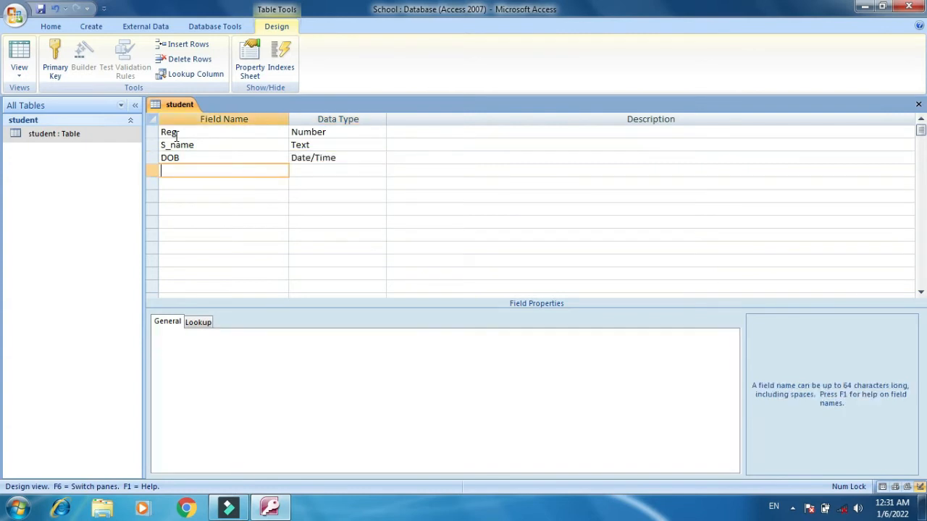
pyautogui.write('Class')
pyautogui.press('Tab')
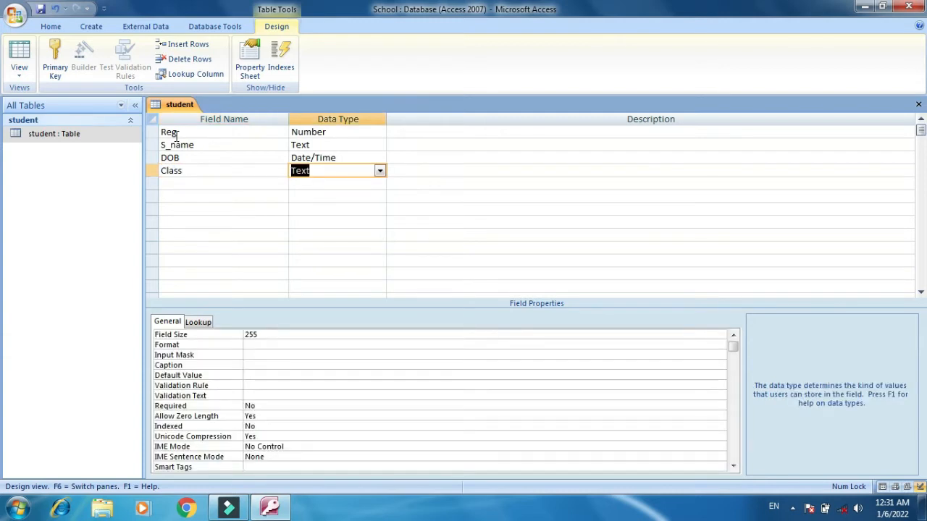
pyautogui.write('number')
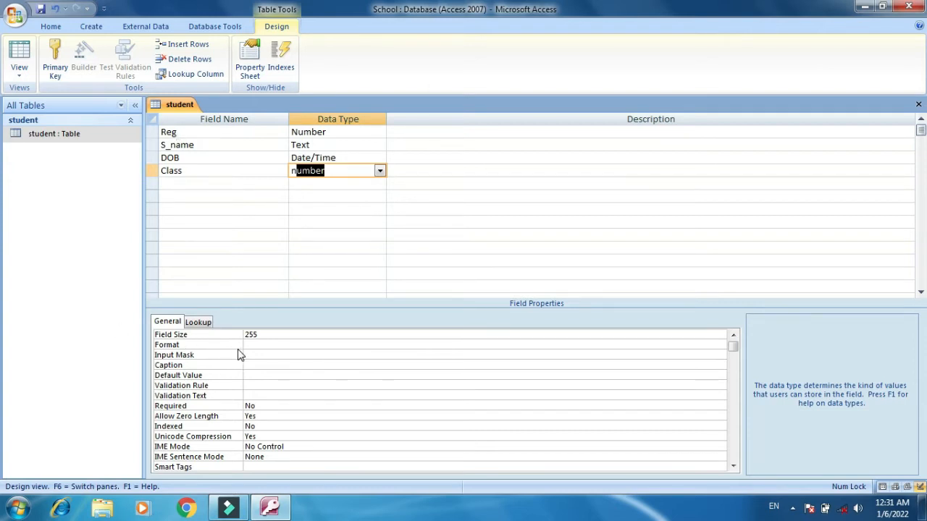
pyautogui.click(268, 332)
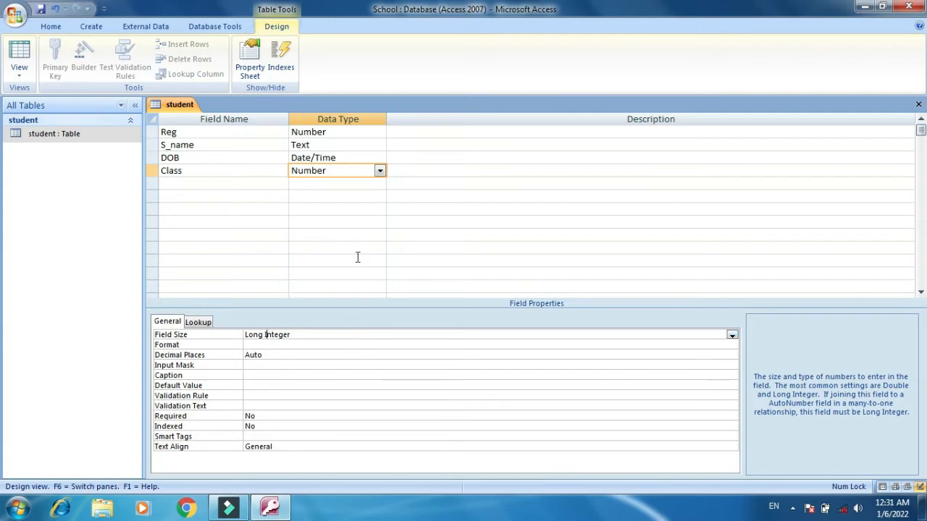
pyautogui.click(304, 333)
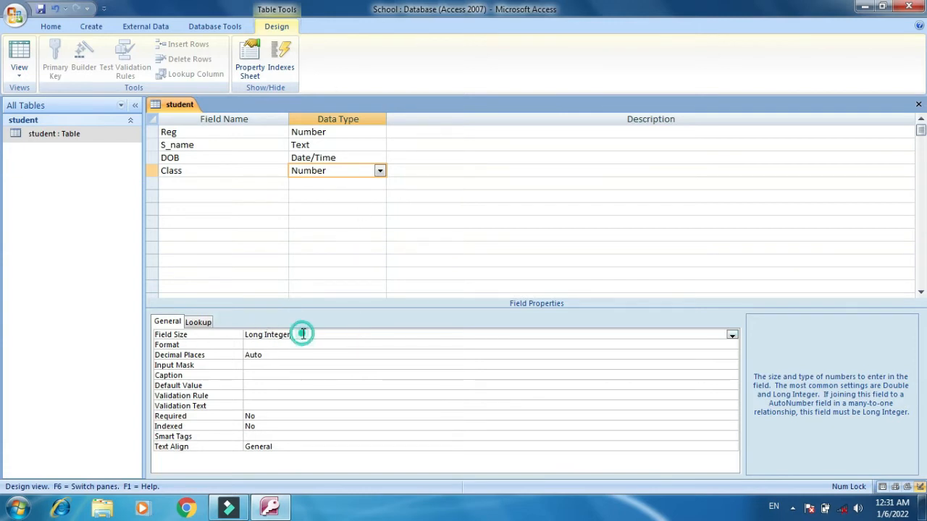
# Add a field named Sec with the Text data type below Class.
pyautogui.click(209, 182)
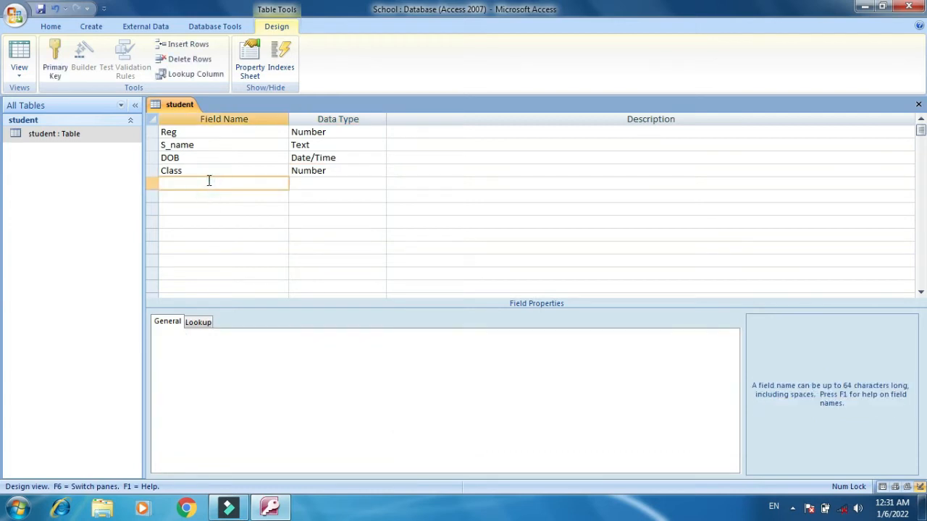
pyautogui.write('Sec')
pyautogui.press('Tab')
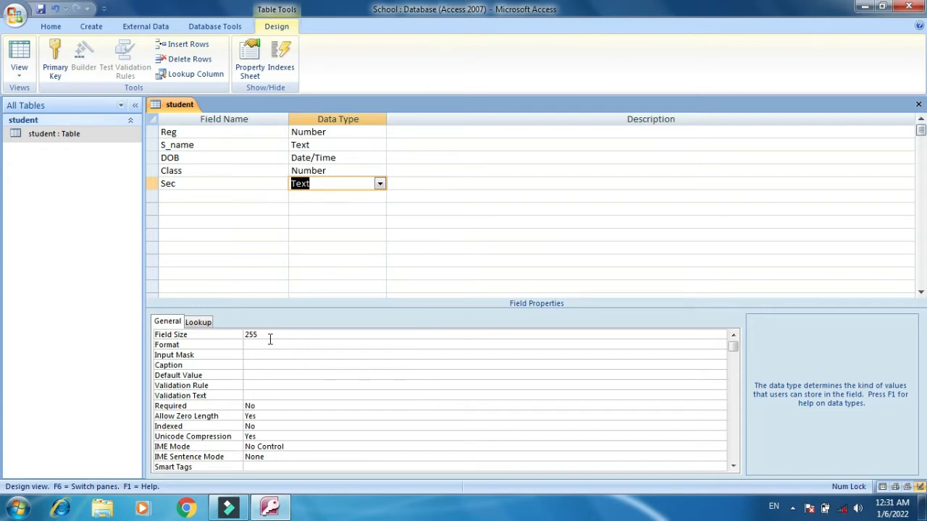
# Save the design of the student table and select the table in the list of database objects.
pyautogui.click(12, 18)
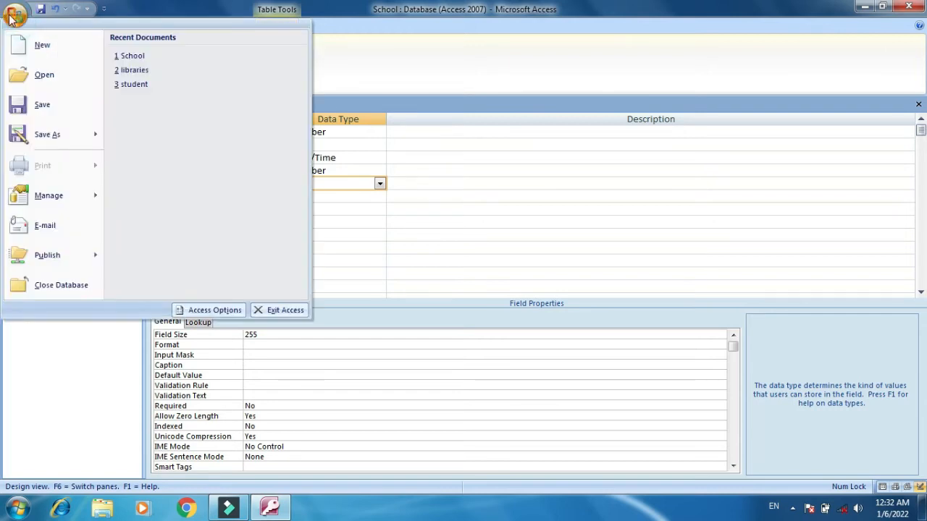
pyautogui.click(18, 106)
pyautogui.click(19, 107)
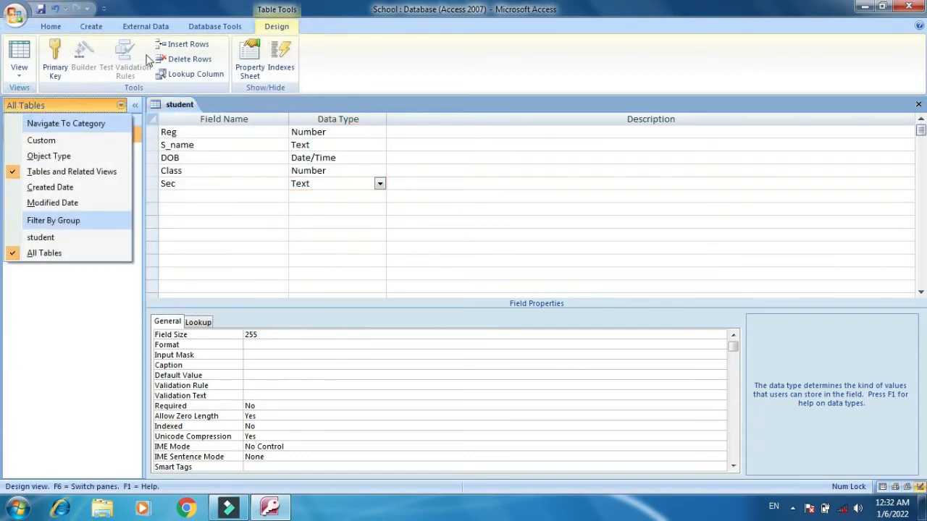
pyautogui.click(181, 276)
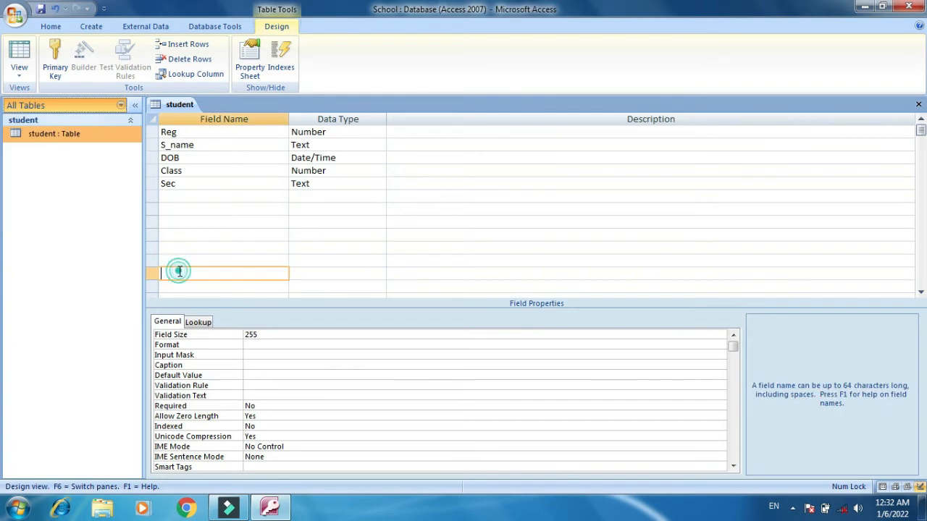
pyautogui.click(64, 136)
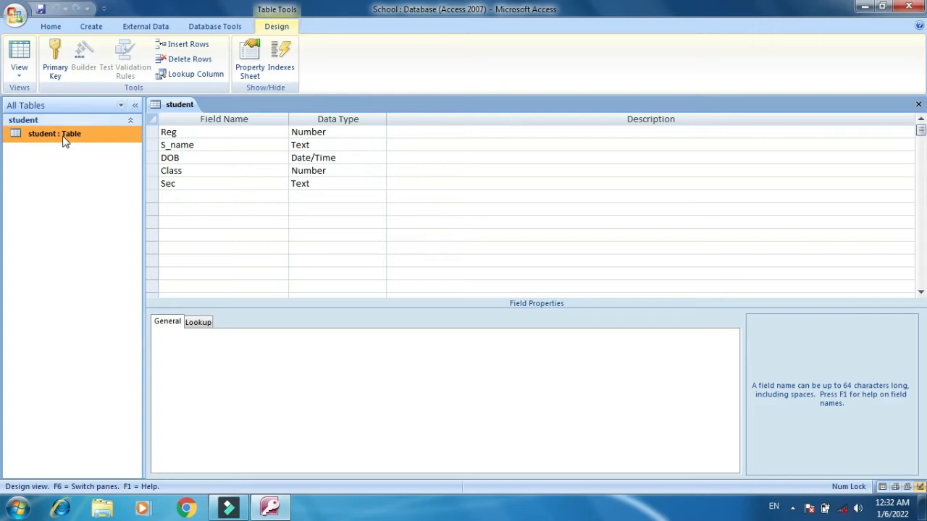
# Open the student table in Datasheet View and enter the first student's registration number and name.
pyautogui.doubleClick(64, 140)
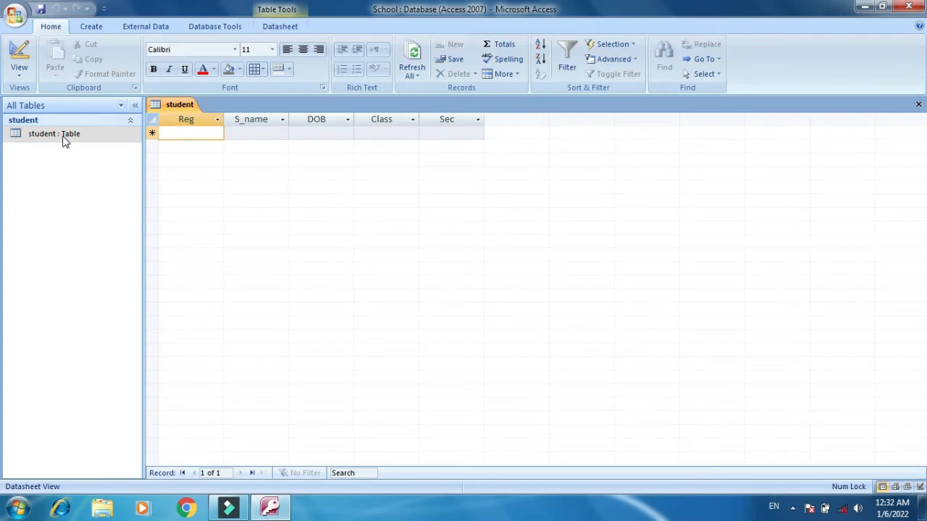
pyautogui.write('3')
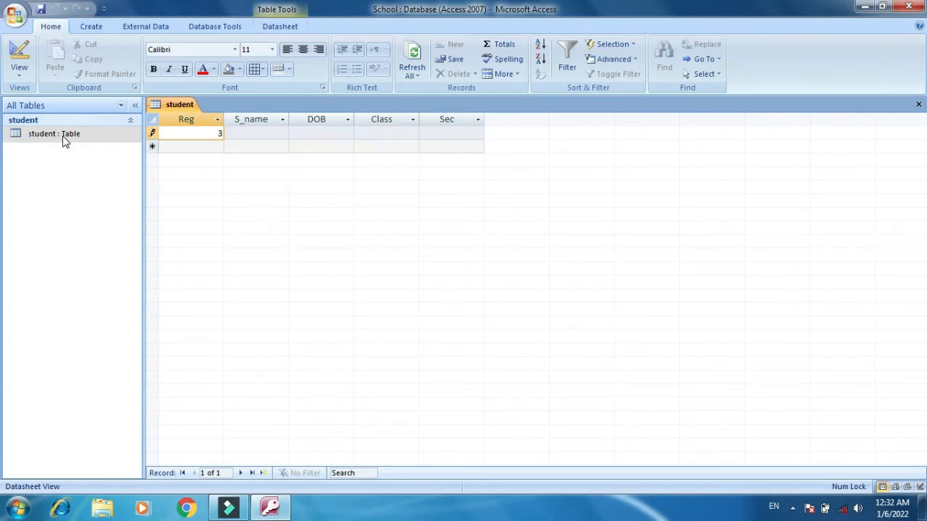
pyautogui.write('20')
pyautogui.press('Tab')
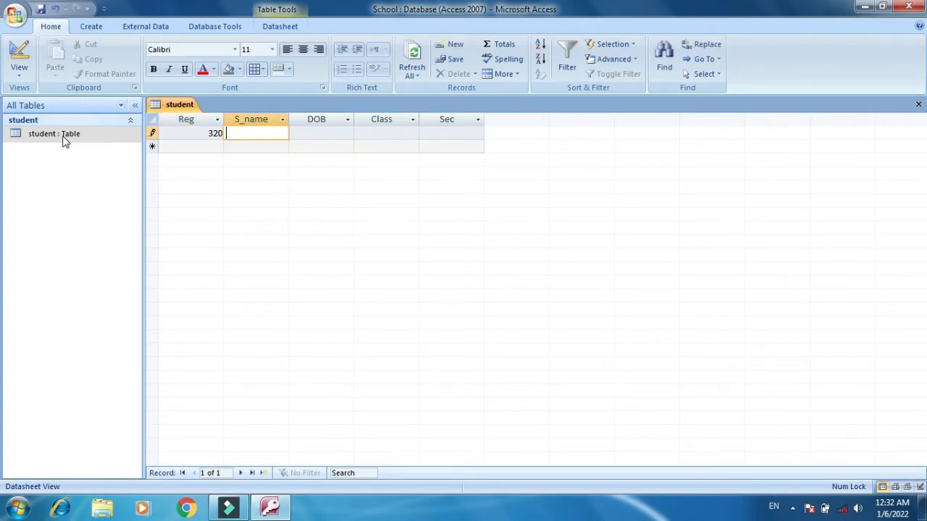
pyautogui.write('aman')
pyautogui.press('Tab')
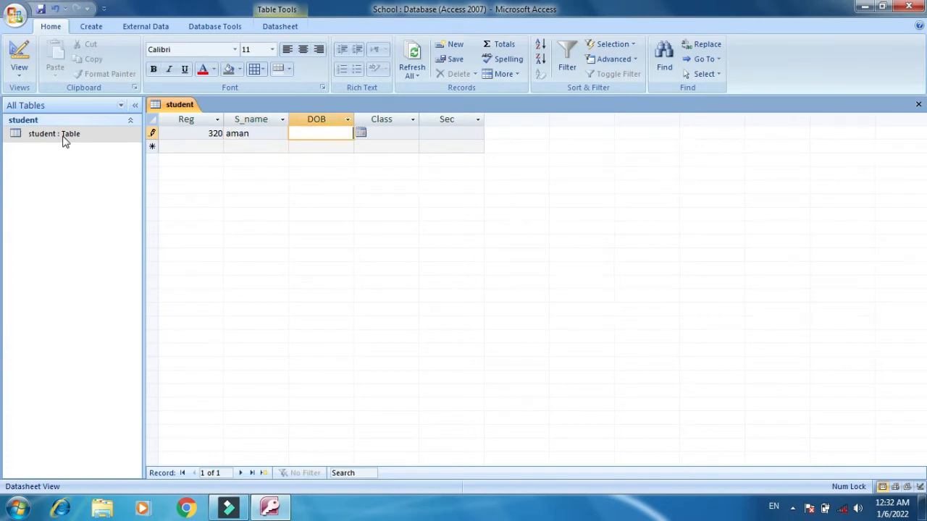
# Fill in the first student's date of birth by picking a calendar day and correcting its year.
pyautogui.click(360, 133)
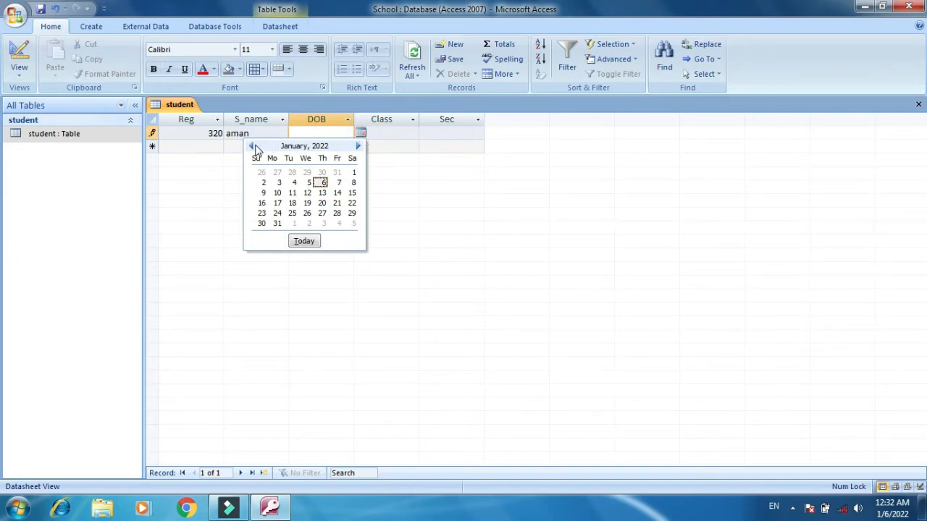
pyautogui.click(252, 147)
pyautogui.click(251, 147)
pyautogui.click(251, 146)
pyautogui.click(251, 146)
pyautogui.click(251, 146)
pyautogui.click(251, 146)
pyautogui.click(251, 146)
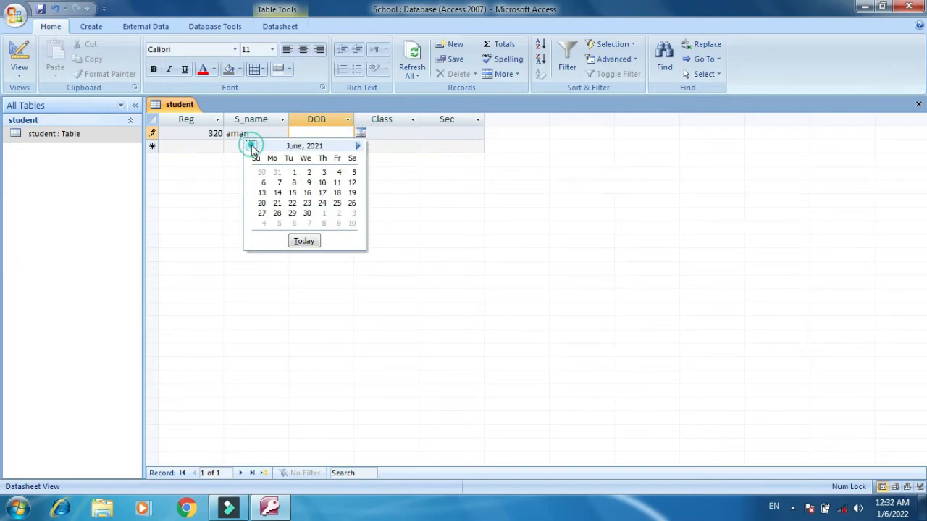
pyautogui.click(251, 146)
pyautogui.click(251, 146)
pyautogui.click(251, 146)
pyautogui.click(251, 146)
pyautogui.click(279, 183)
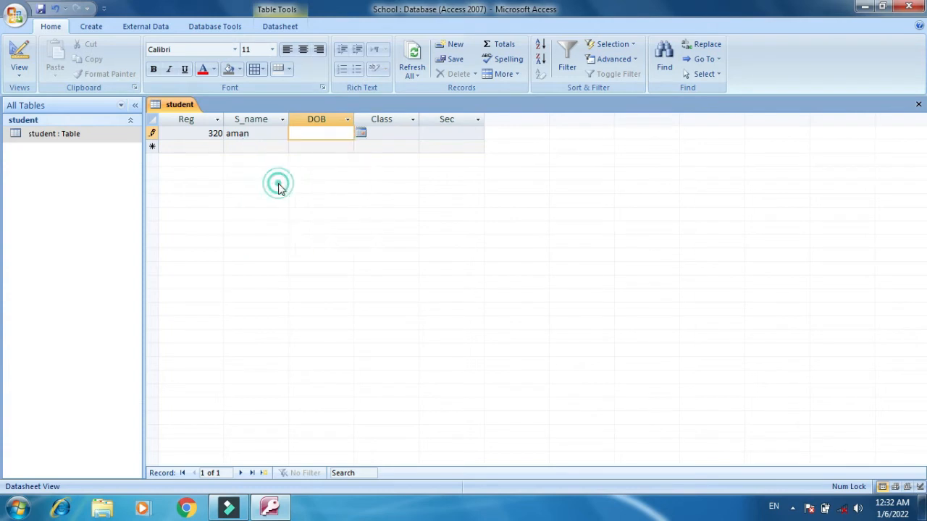
pyautogui.press('BackSpace')
pyautogui.press('BackSpace')
pyautogui.press('BackSpace')
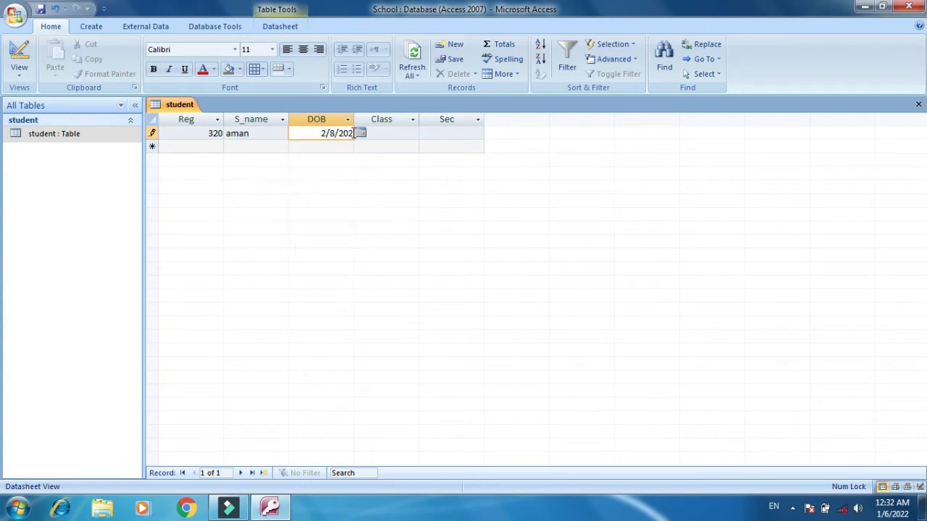
pyautogui.write('000')
# Complete the first student record with Class 10 and Sec A.
pyautogui.click(413, 139)
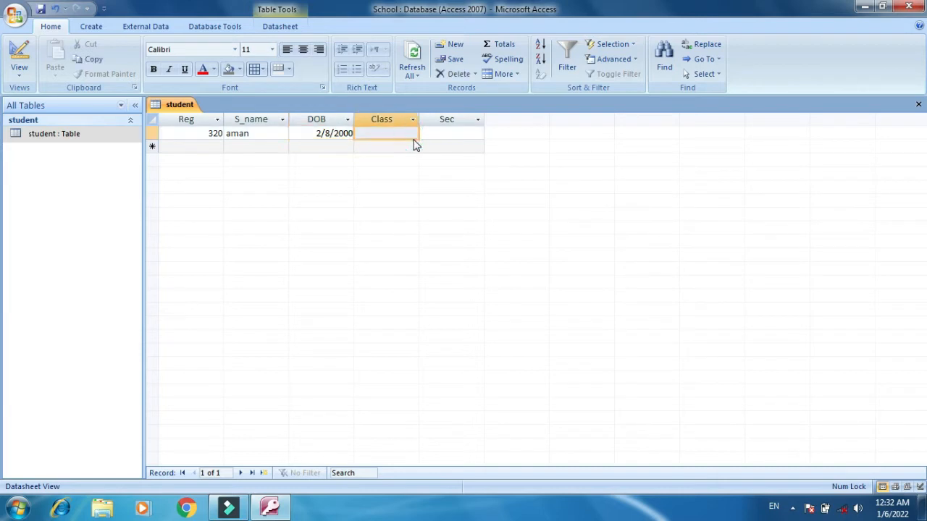
pyautogui.write('10')
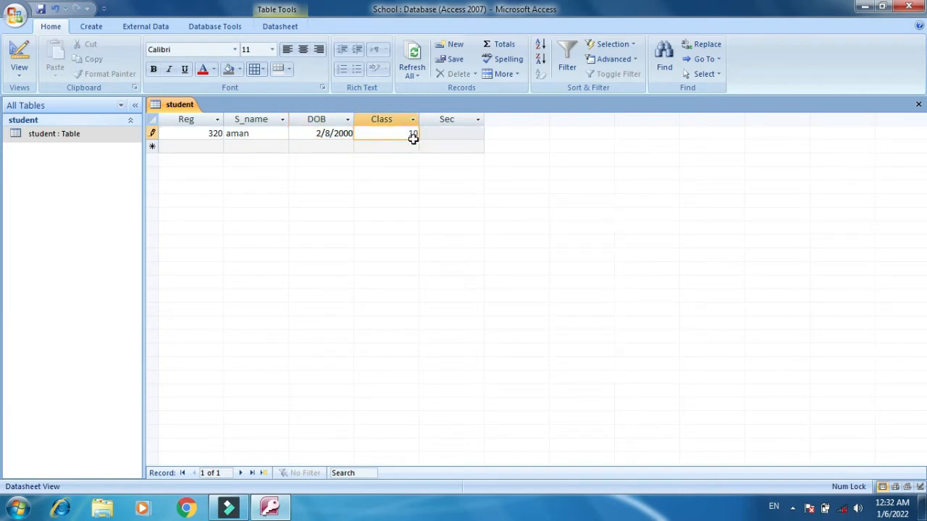
pyautogui.press('Tab')
pyautogui.write('A')
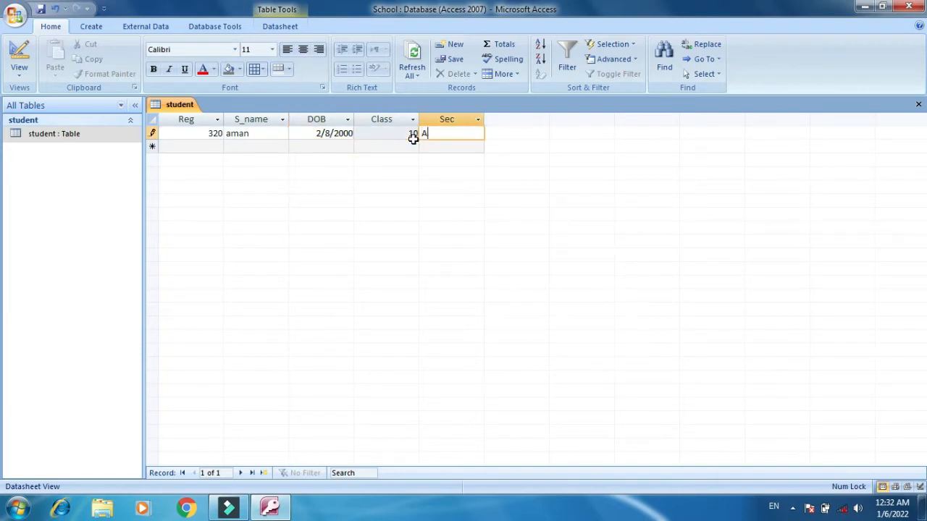
# Start a second student record with the student's registration number and name.
pyautogui.click(206, 144)
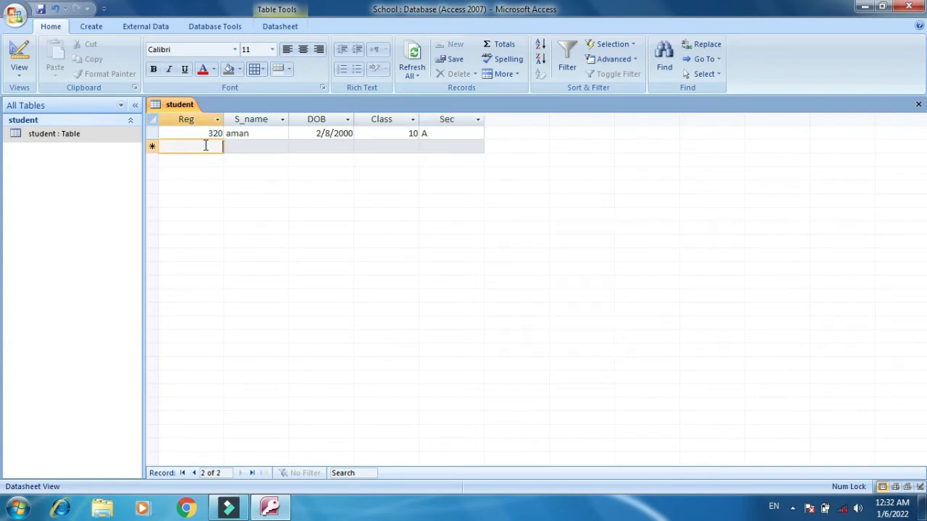
pyautogui.write('324')
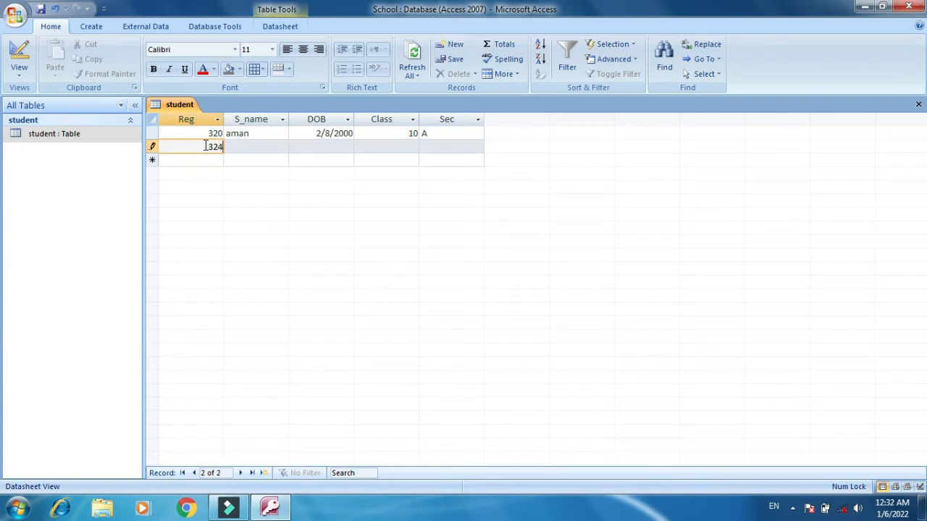
pyautogui.press('Tab')
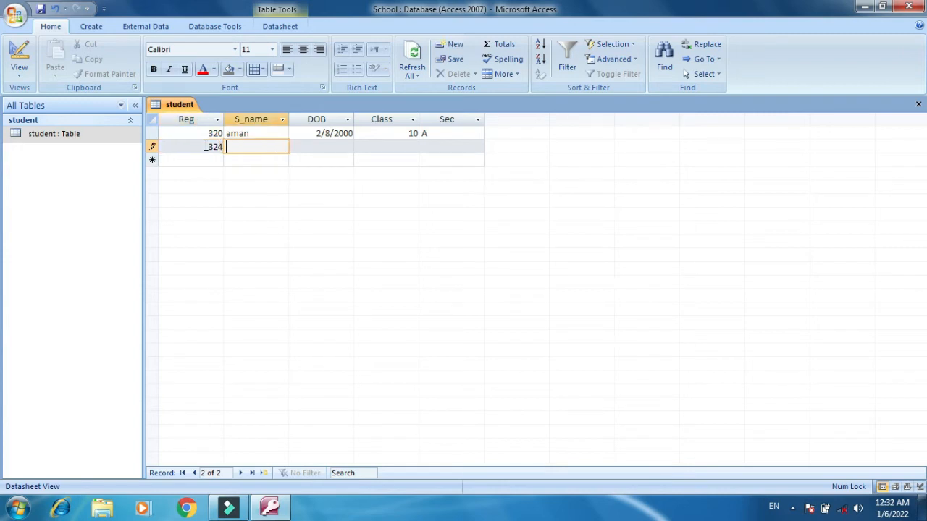
pyautogui.write('Amit')
pyautogui.press('Tab')
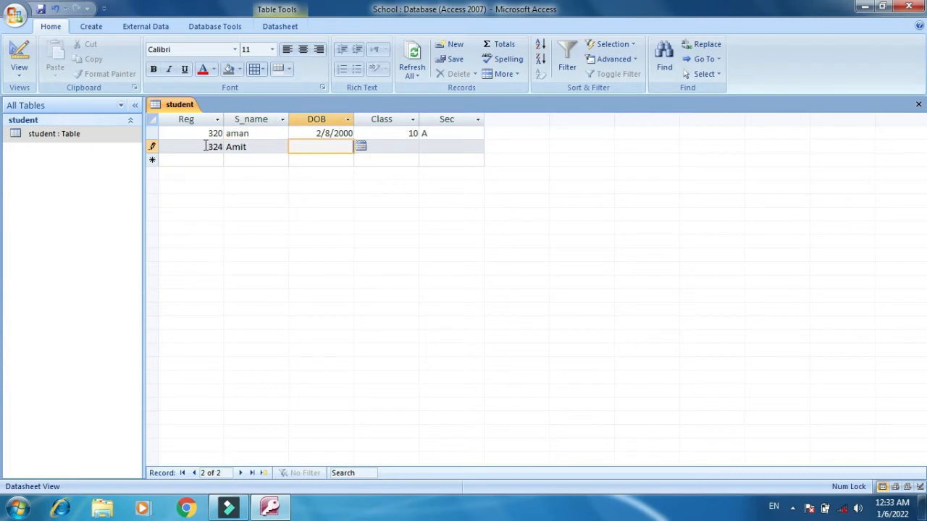
# Complete the second student record with the date of birth, Class 09 and Sec B.
pyautogui.write('2/09/2001')
pyautogui.press('Tab')
pyautogui.write('0')
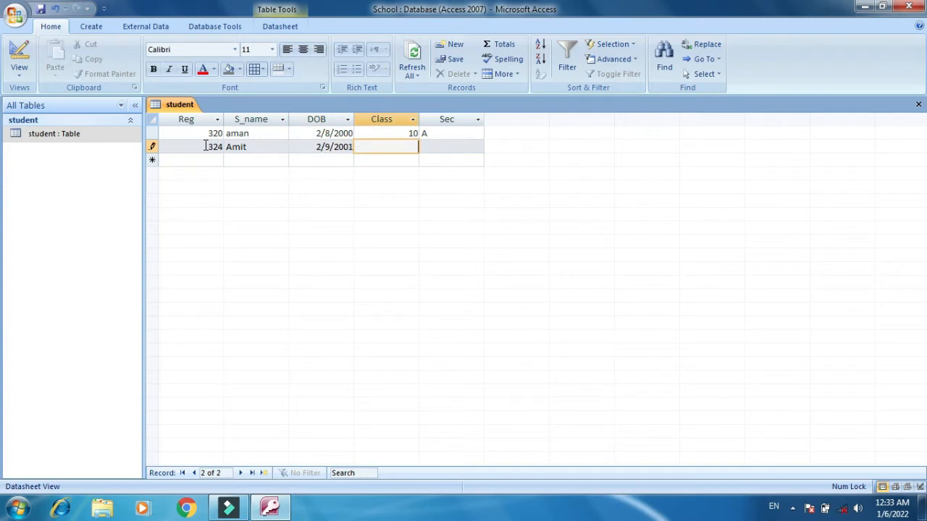
pyautogui.write('9')
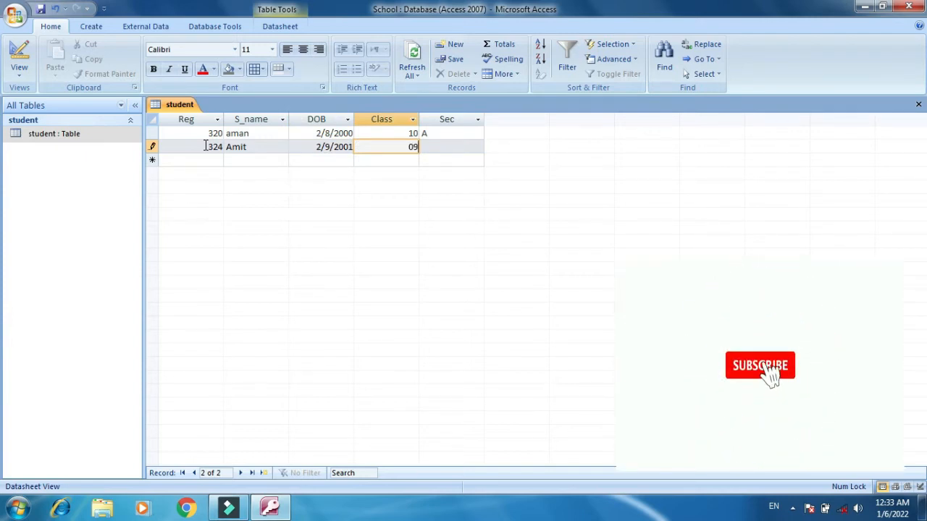
pyautogui.press('Tab')
pyautogui.write('B')
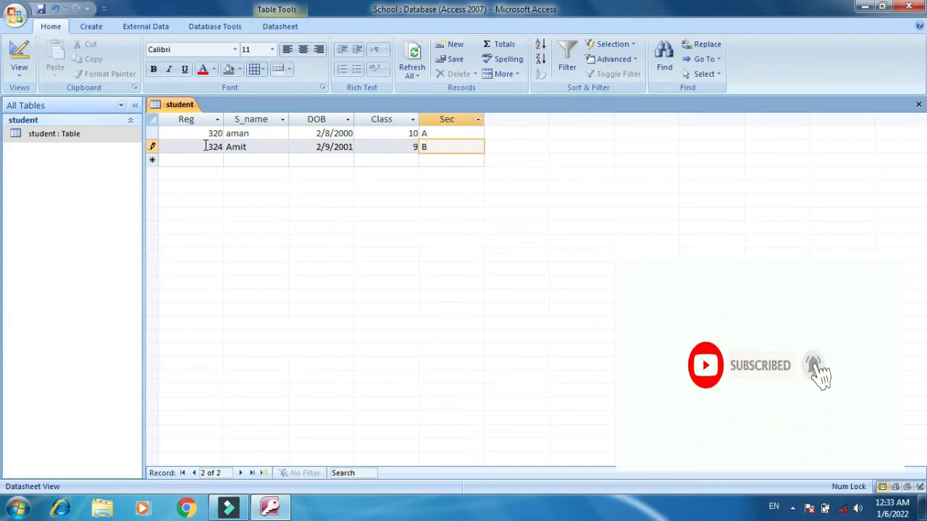
# Start a third student record with the student's registration number and name.
pyautogui.press('Tab')
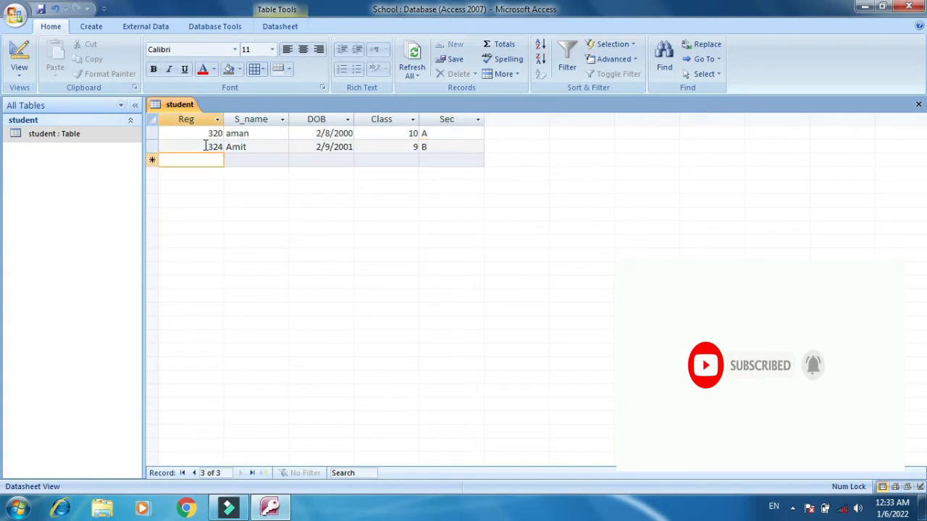
pyautogui.write('213')
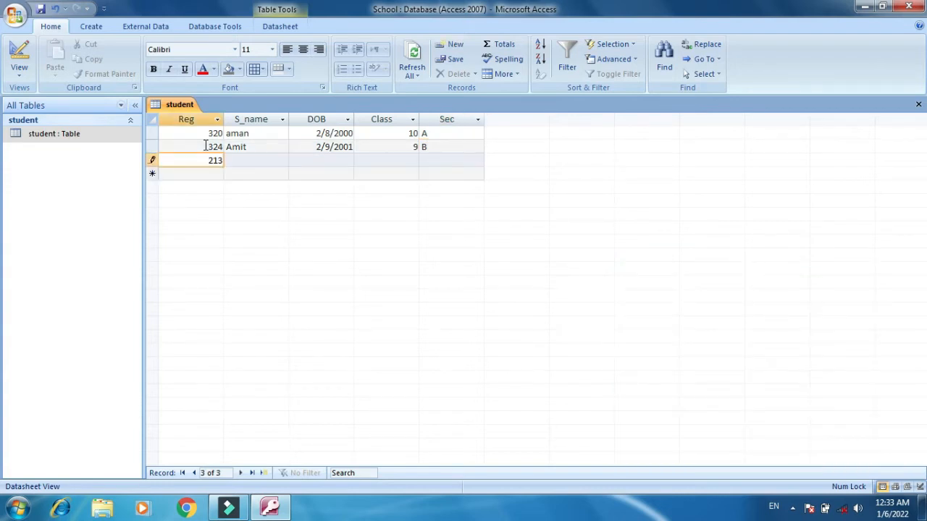
pyautogui.press('Tab')
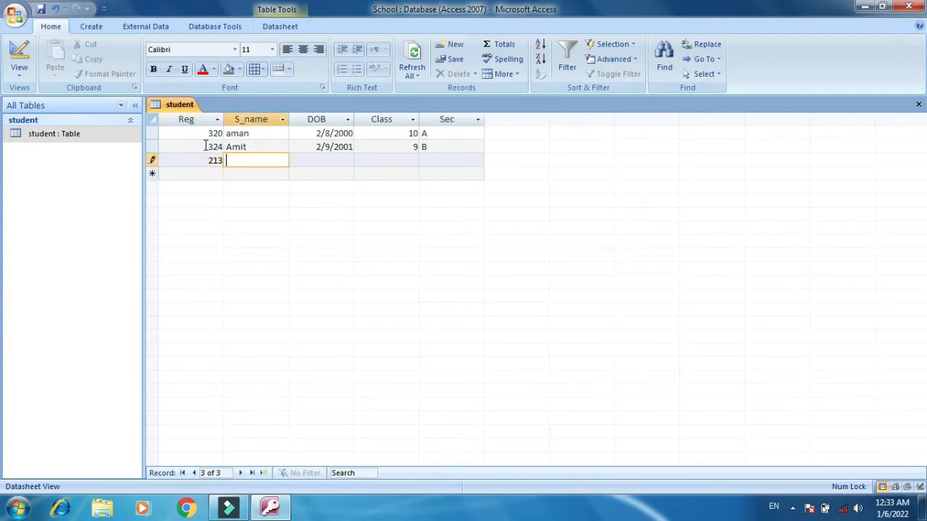
pyautogui.write('Amar')
pyautogui.press('Tab')
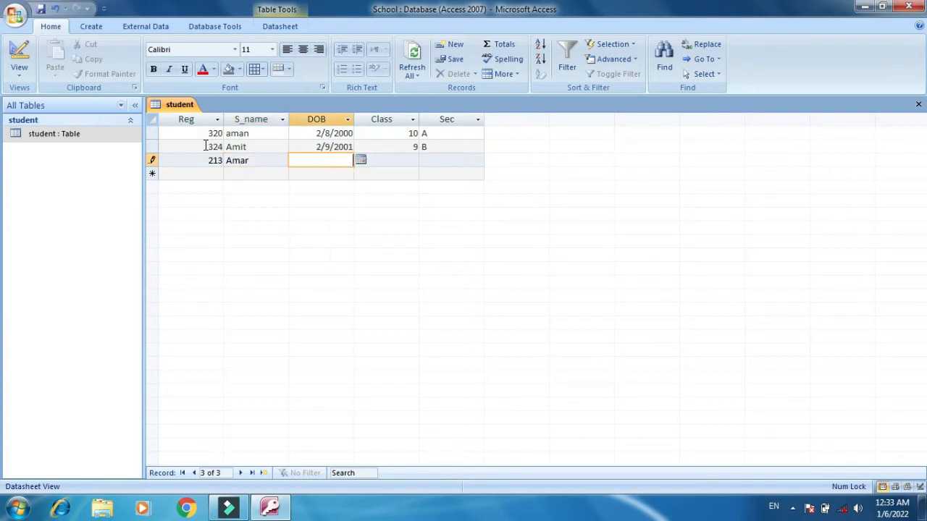
# Fill in the date of birth in the third student record.
pyautogui.write('00')
pyautogui.write('3/')
pyautogui.write('04/2')
pyautogui.write('003')
pyautogui.press('Tab')
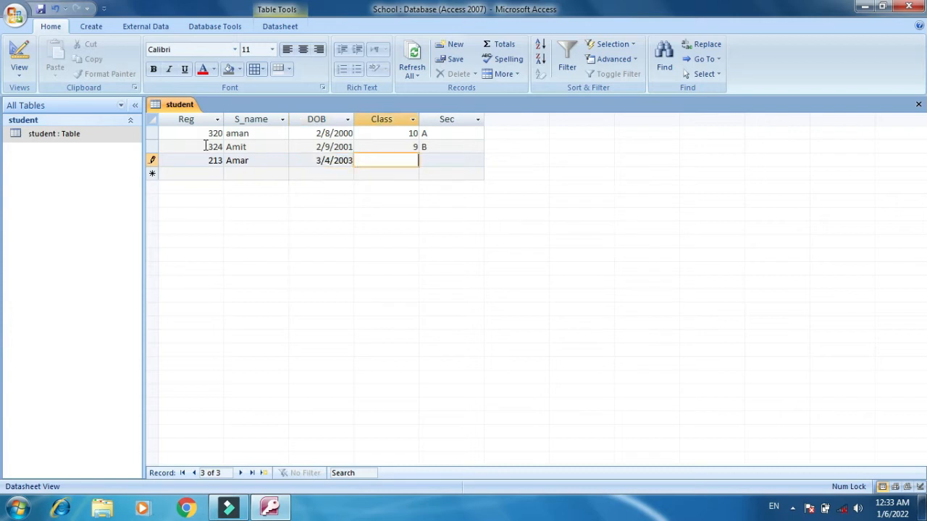
# Set Class to 10 and Sec to C in the third student record and save the record.
pyautogui.write('A')
pyautogui.press('BackSpace')
pyautogui.write('10')
pyautogui.press('Tab')
pyautogui.write('C')
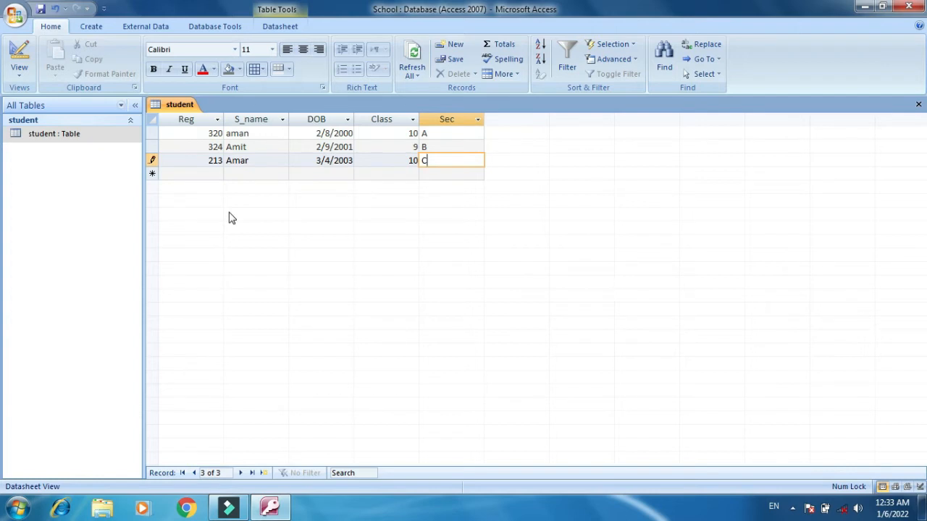
pyautogui.hotkey('shift', 'Return')
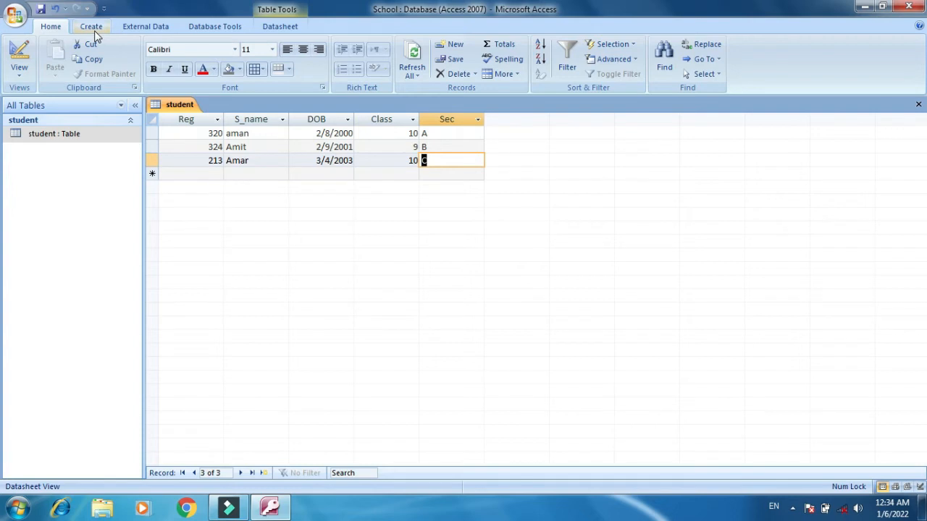
# Switch the student table to Design View.
pyautogui.click(95, 140)
pyautogui.rightClick(94, 141)
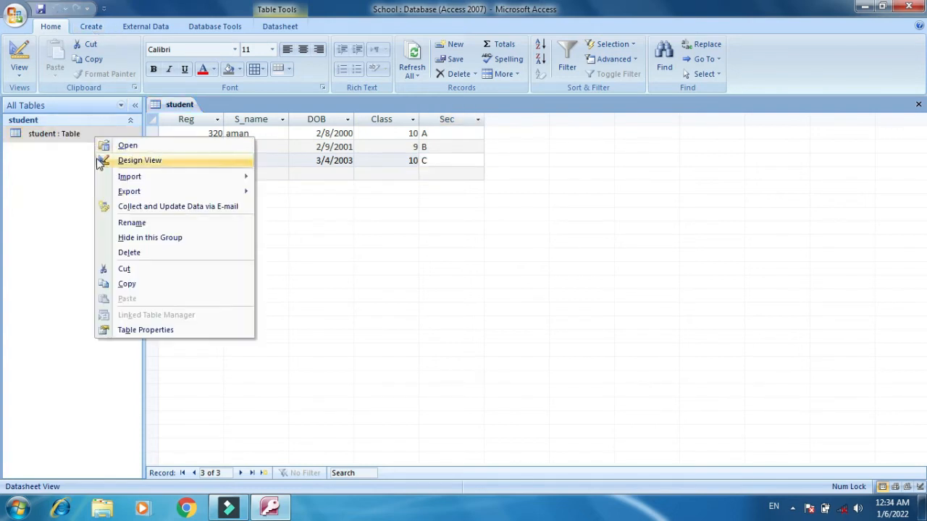
pyautogui.click(110, 165)
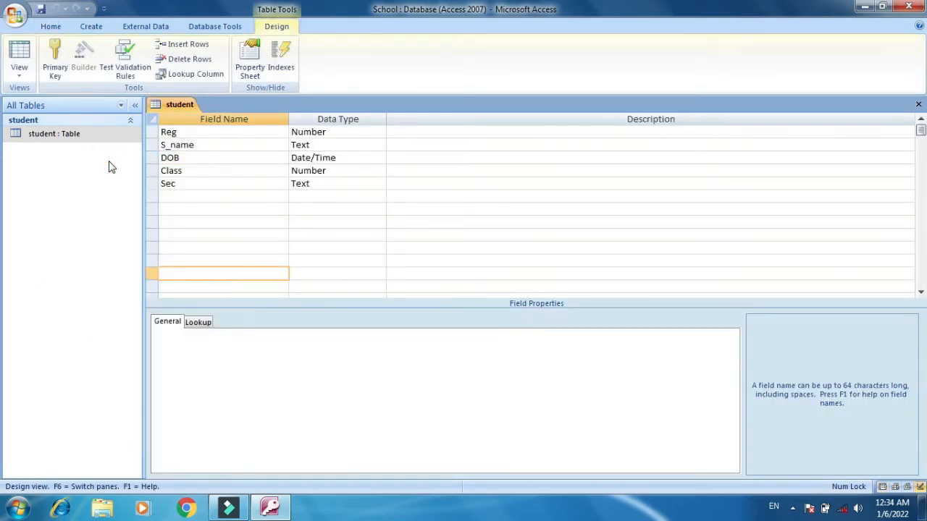
# Add a field named Address with the Memo data type below Sec and save the table design.
pyautogui.click(171, 200)
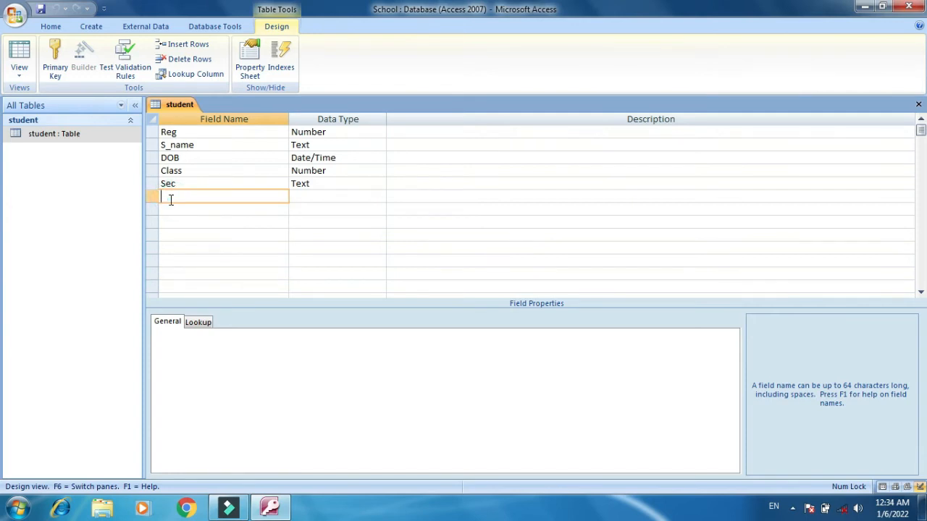
pyautogui.write('Address')
pyautogui.press('Tab')
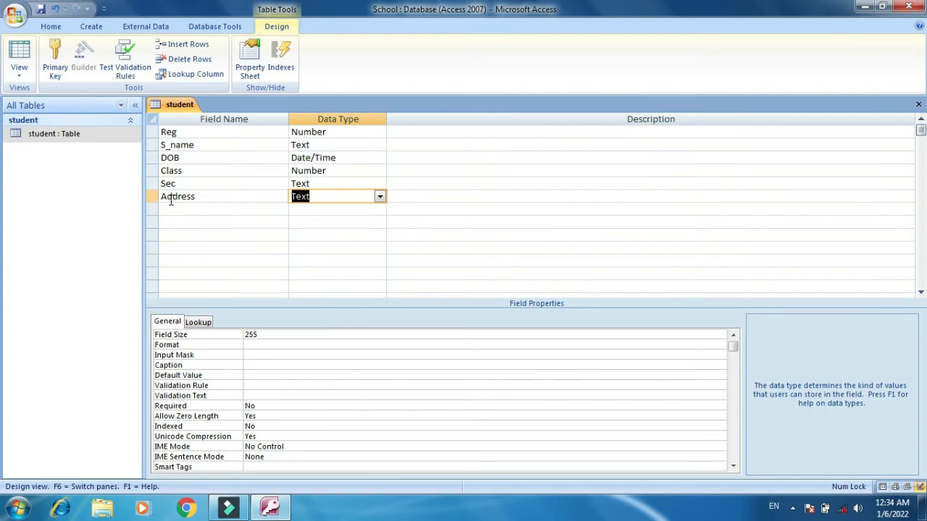
pyautogui.click(379, 197)
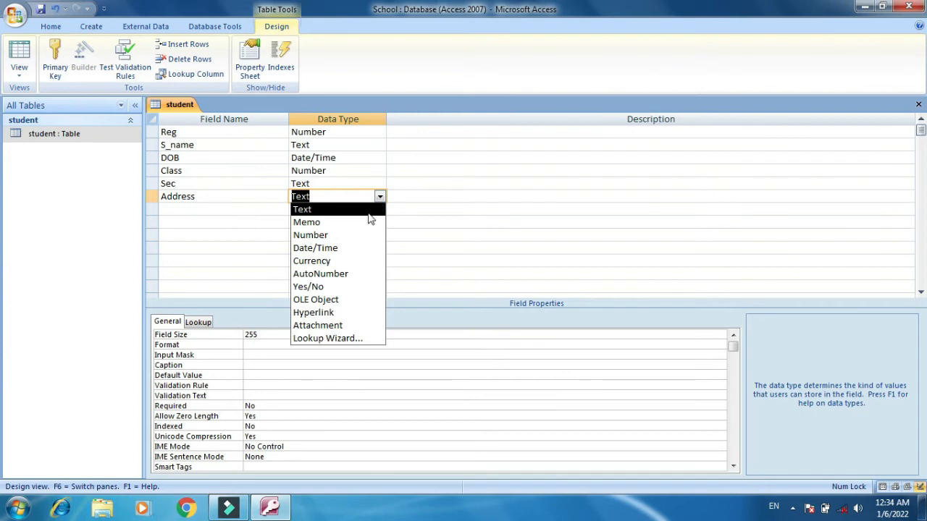
pyautogui.click(369, 222)
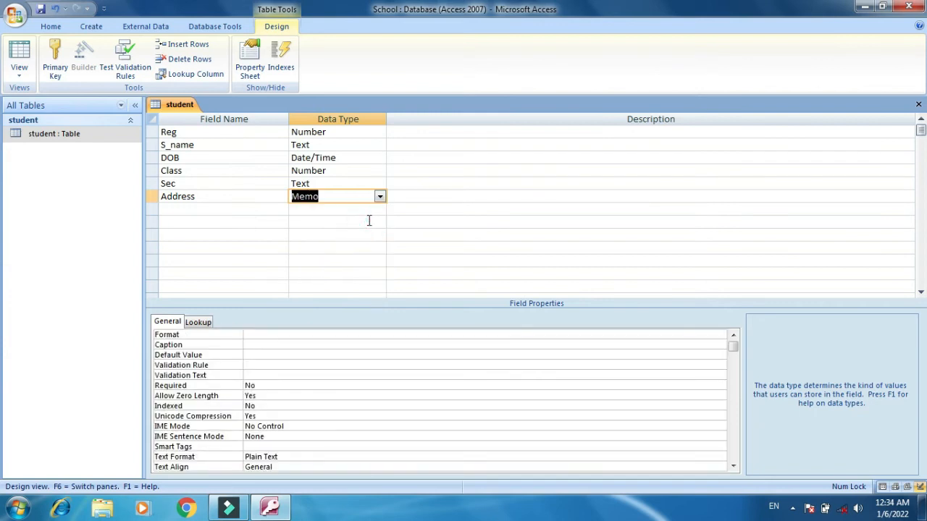
pyautogui.click(41, 10)
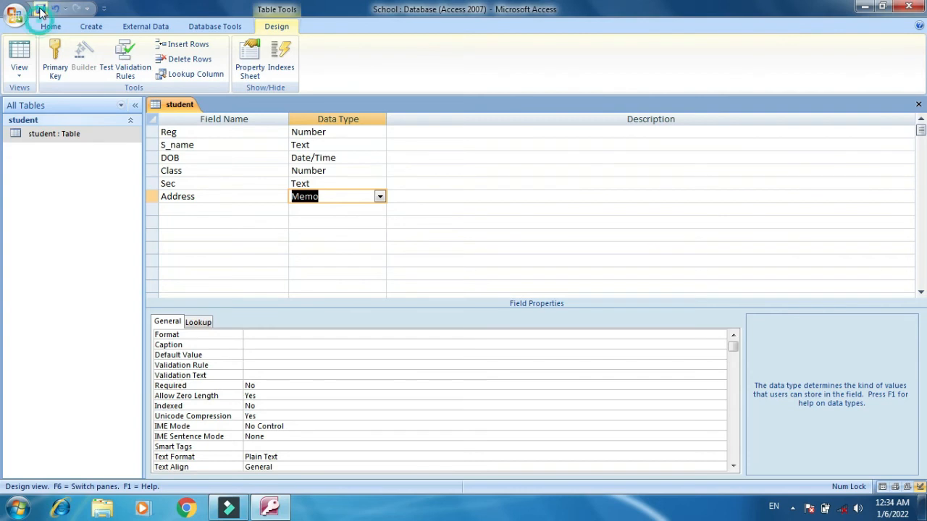
pyautogui.rightClick(67, 135)
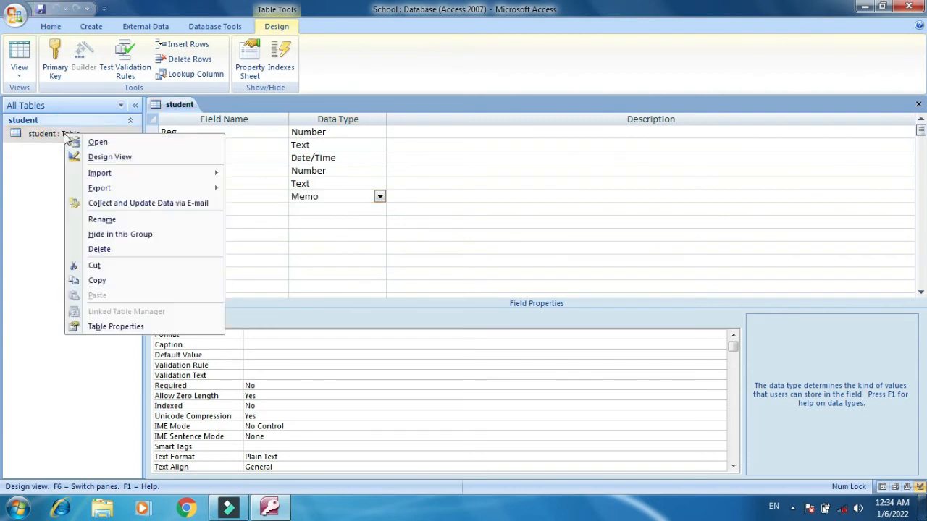
pyautogui.click(58, 135)
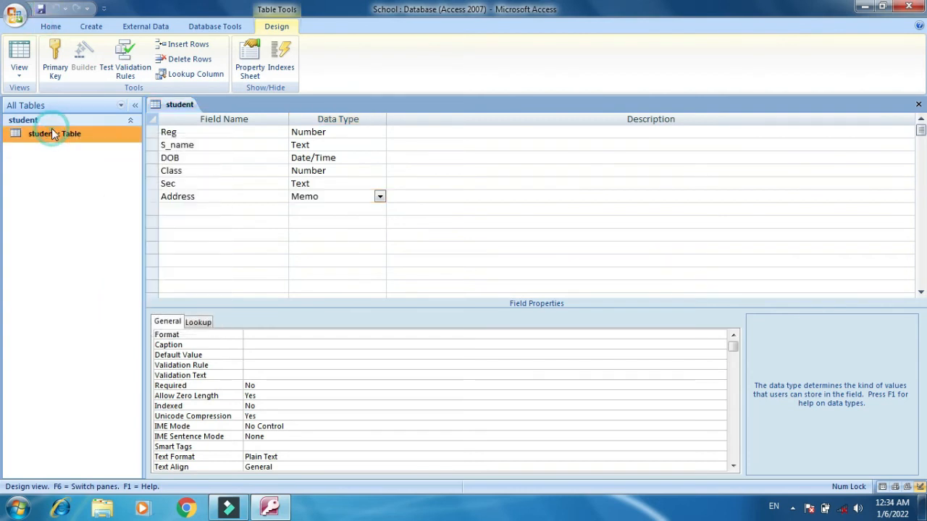
# Create a new query in Design View and add the student table to it.
pyautogui.click(90, 27)
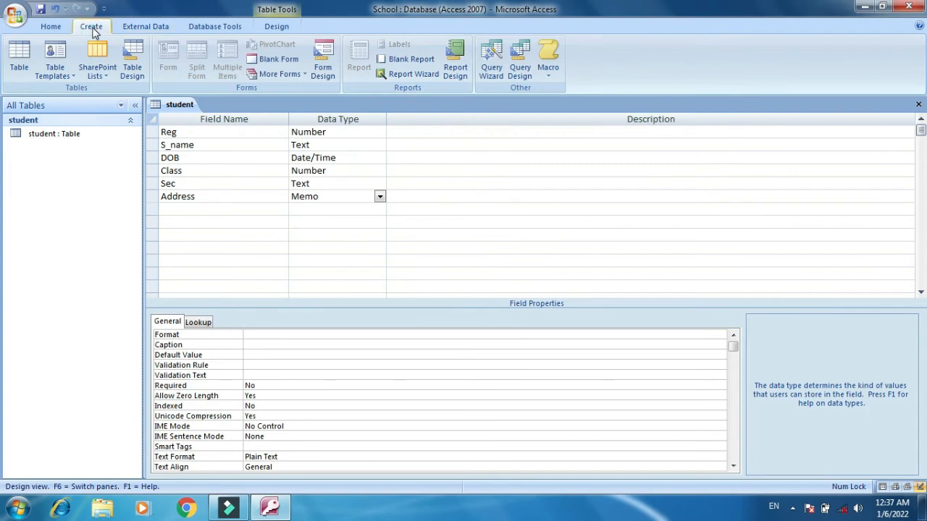
pyautogui.click(520, 71)
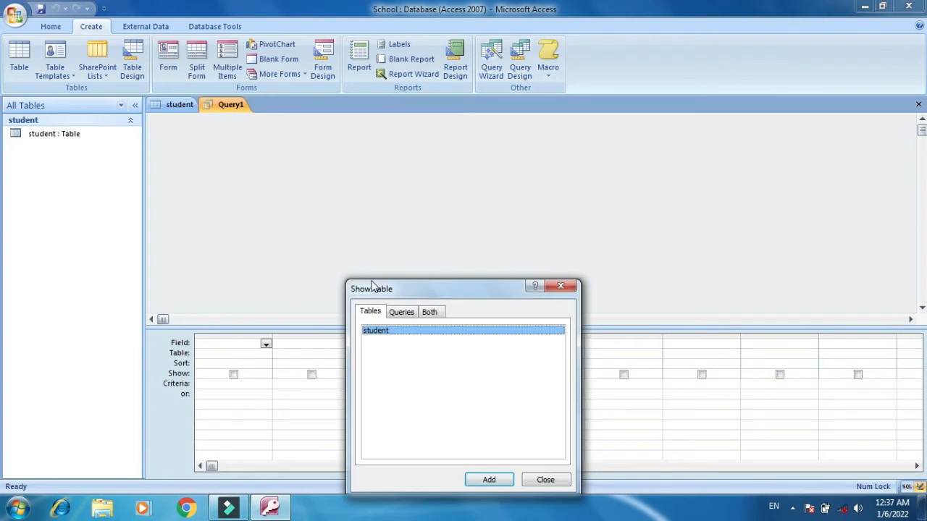
pyautogui.moveTo(372, 284); pyautogui.dragTo(308, 154)
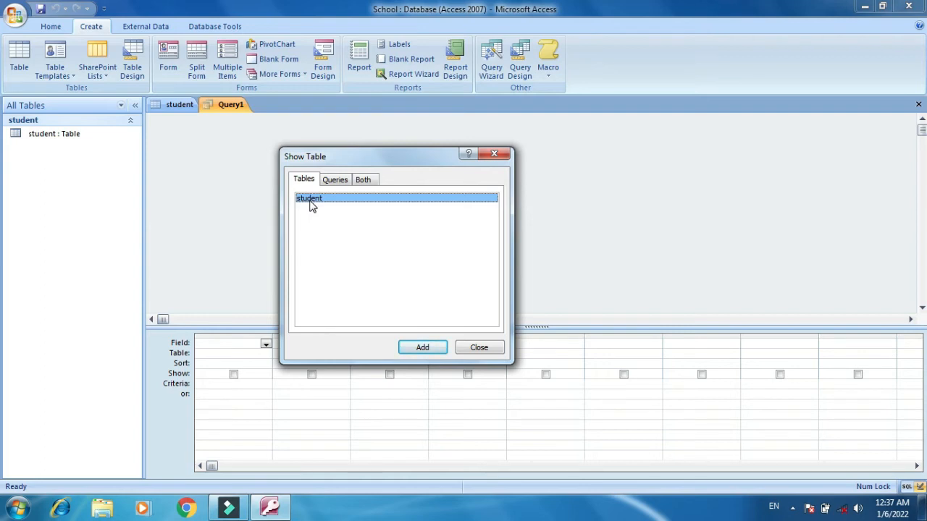
pyautogui.click(420, 352)
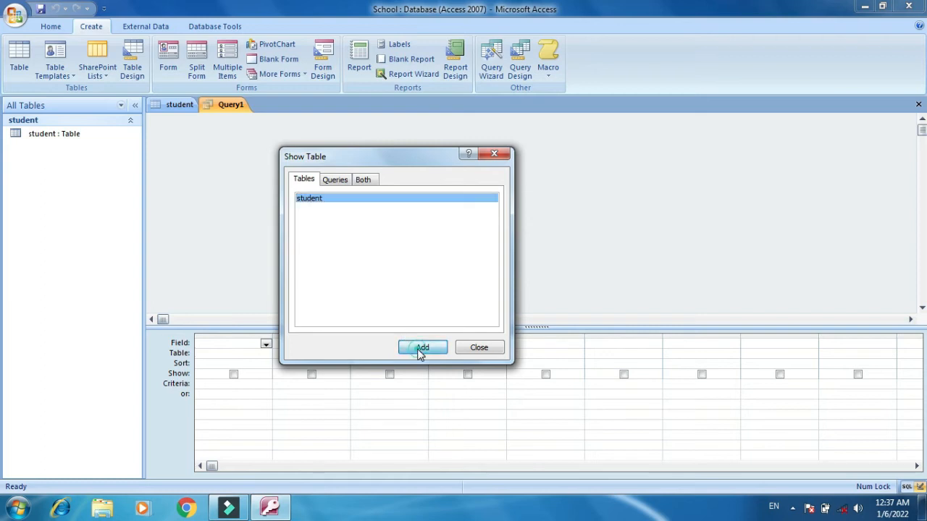
pyautogui.click(479, 348)
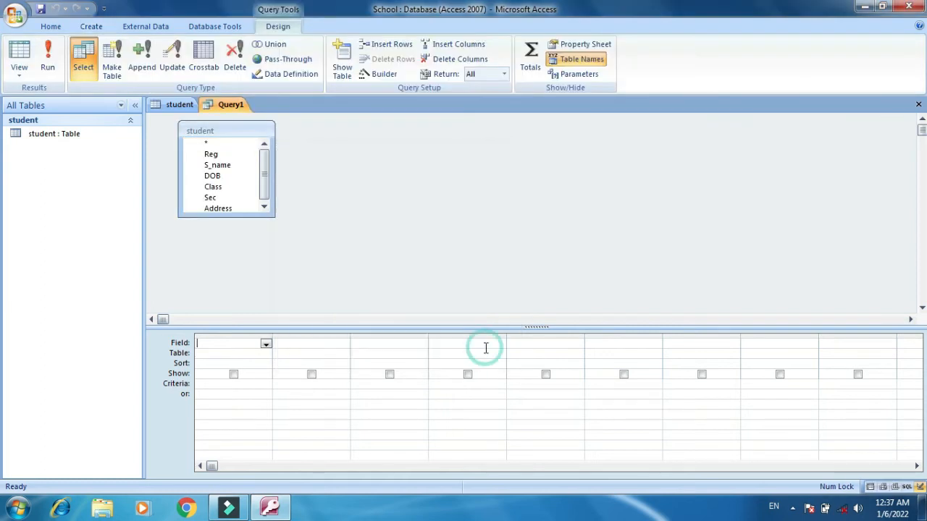
# Add the Reg, S_name, DOB, Class, Sec and Address fields to the query and save it as Query1.
pyautogui.doubleClick(210, 155)
pyautogui.click(216, 166)
pyautogui.doubleClick(216, 167)
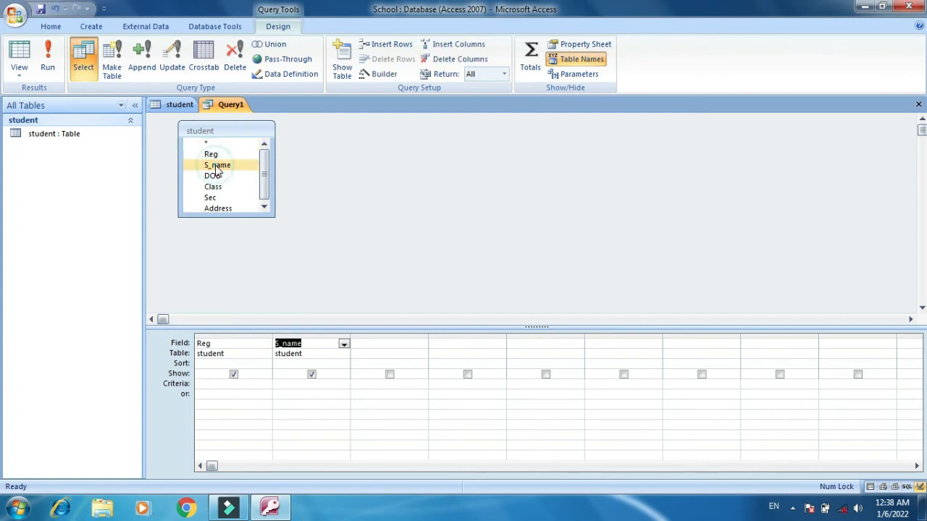
pyautogui.click(217, 176)
pyautogui.doubleClick(217, 176)
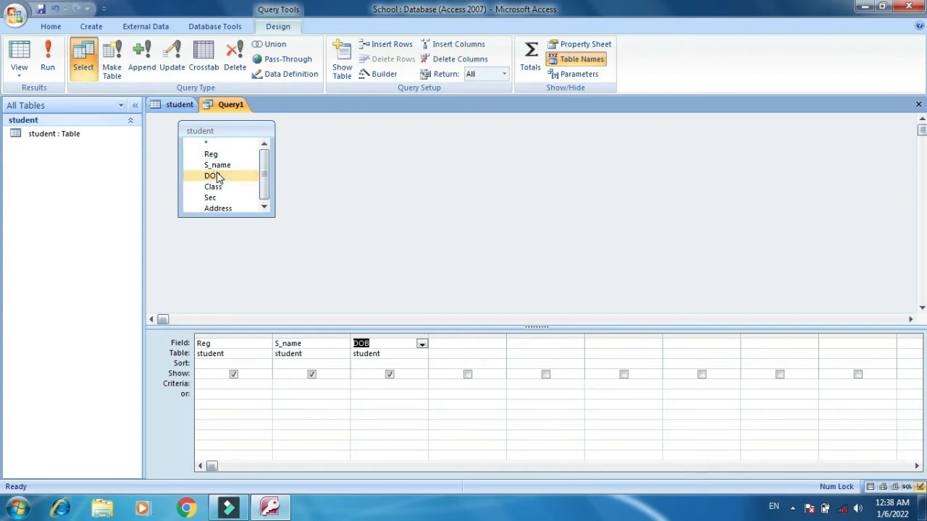
pyautogui.click(217, 187)
pyautogui.doubleClick(217, 186)
pyautogui.click(218, 198)
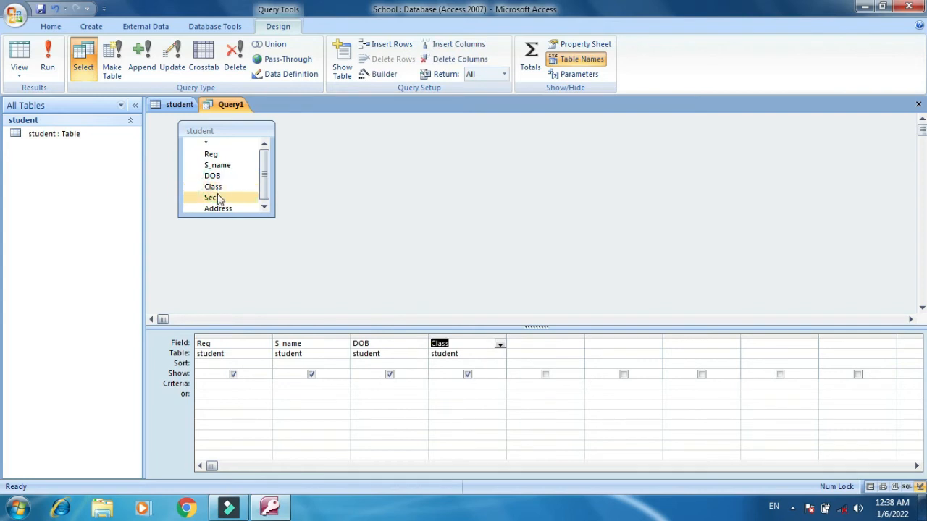
pyautogui.doubleClick(217, 197)
pyautogui.doubleClick(217, 208)
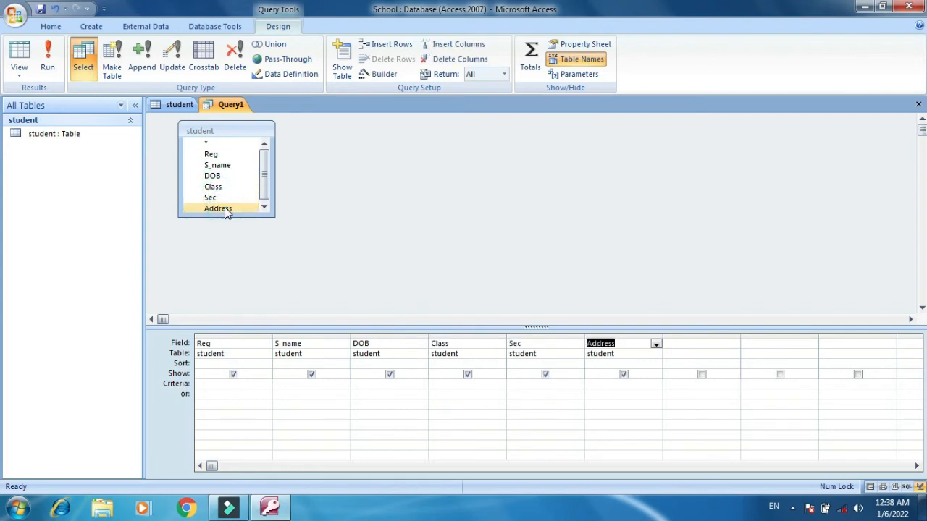
pyautogui.hotkey('ctrl', 's')
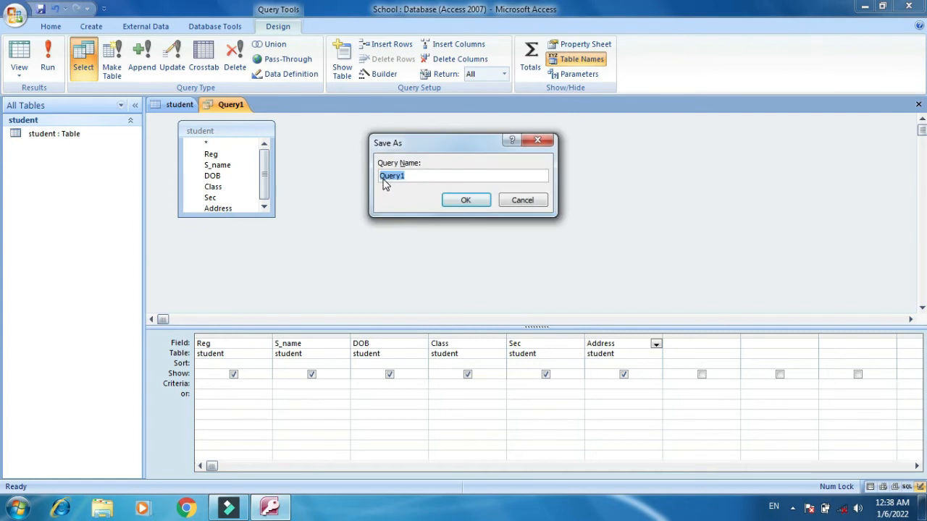
pyautogui.click(451, 199)
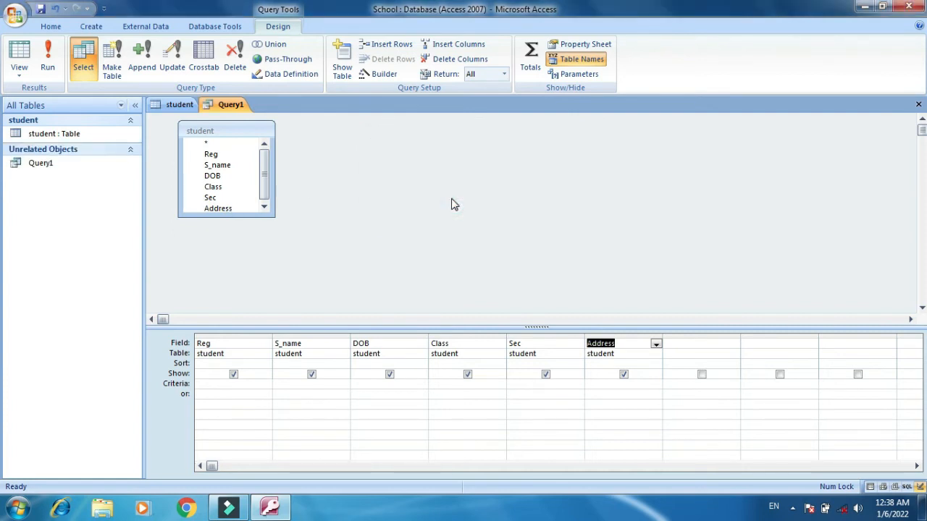
# Switch the student table to Datasheet View and open Query1 to show its records.
pyautogui.doubleClick(56, 171)
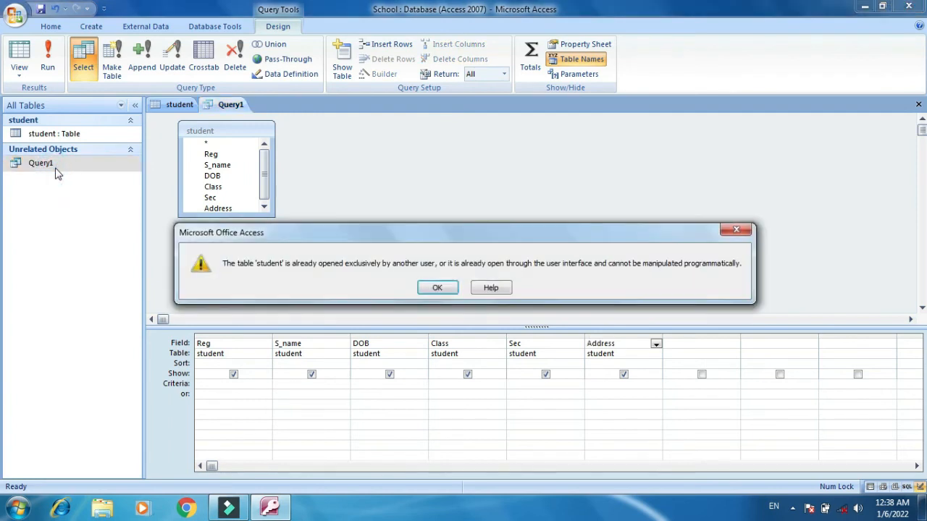
pyautogui.click(436, 288)
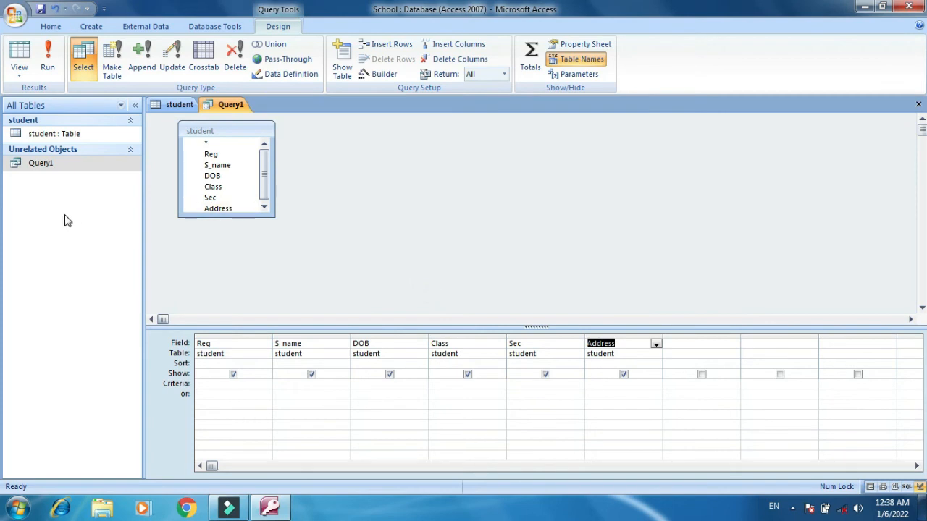
pyautogui.click(44, 135)
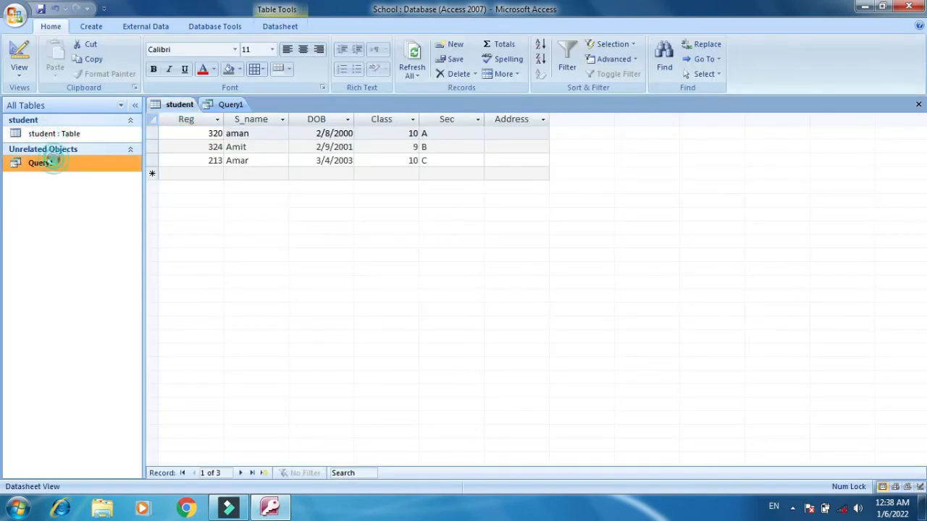
pyautogui.doubleClick(55, 164)
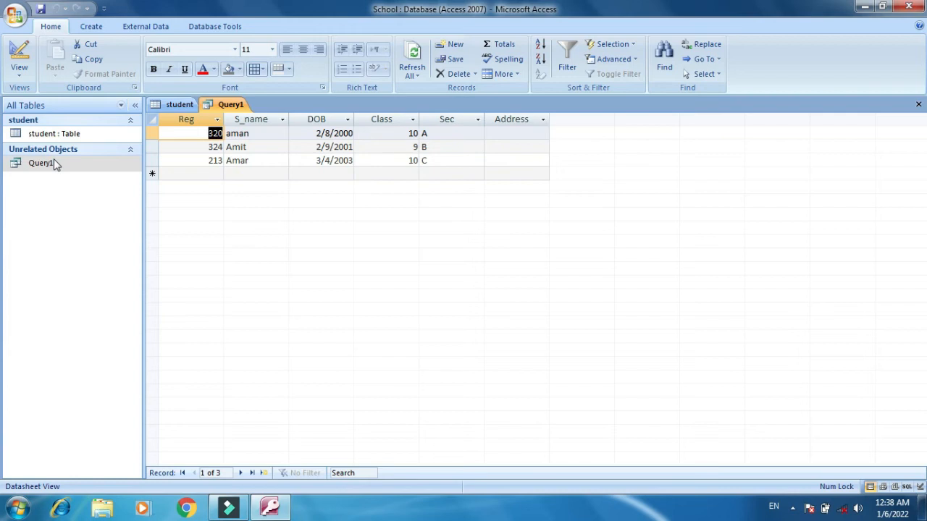
# Hide the Address field from Query1's output in Design View and run the query.
pyautogui.rightClick(54, 162)
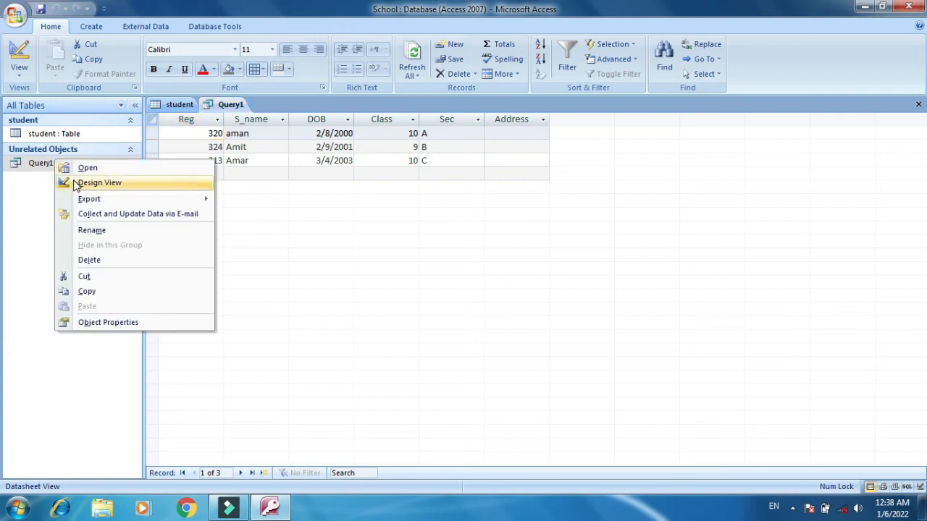
pyautogui.click(94, 182)
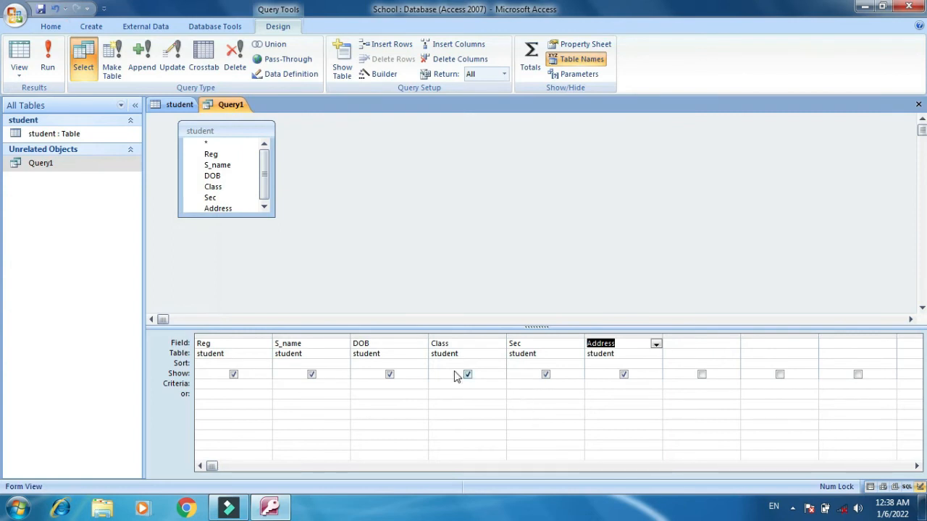
pyautogui.click(623, 374)
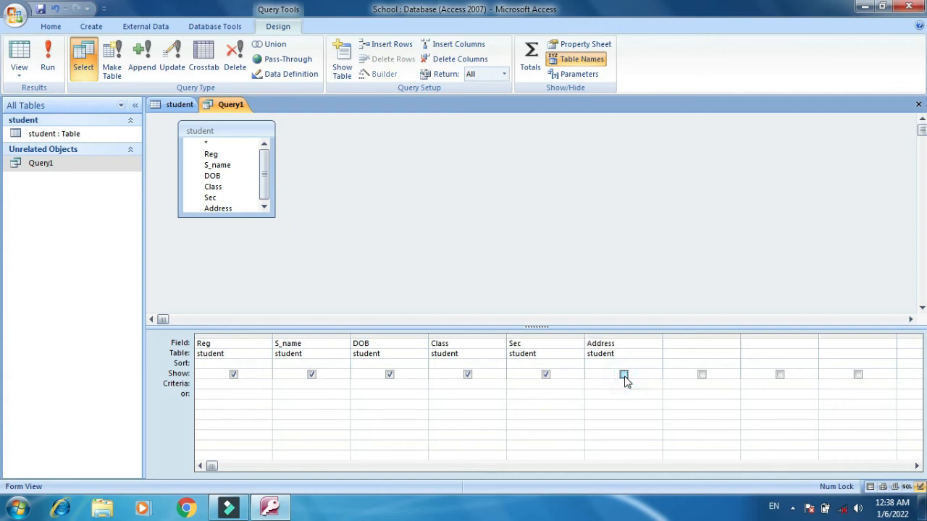
pyautogui.click(52, 67)
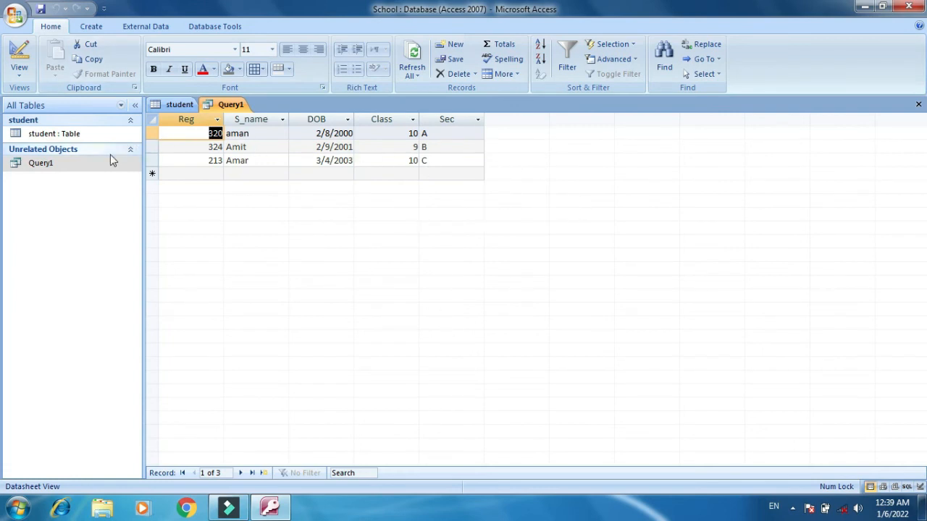
# Return Query1 to Design View, set the criterion of the Class field to 10 and run the query.
pyautogui.click(18, 69)
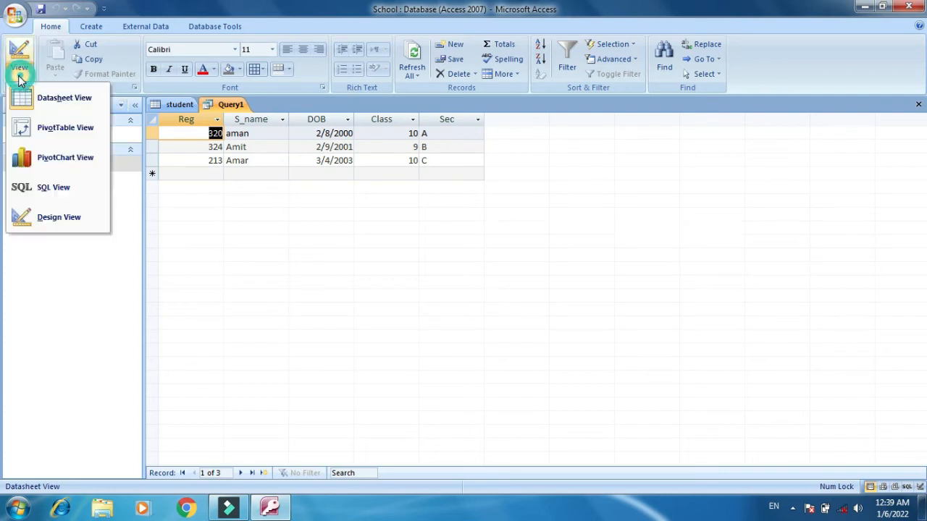
pyautogui.click(43, 216)
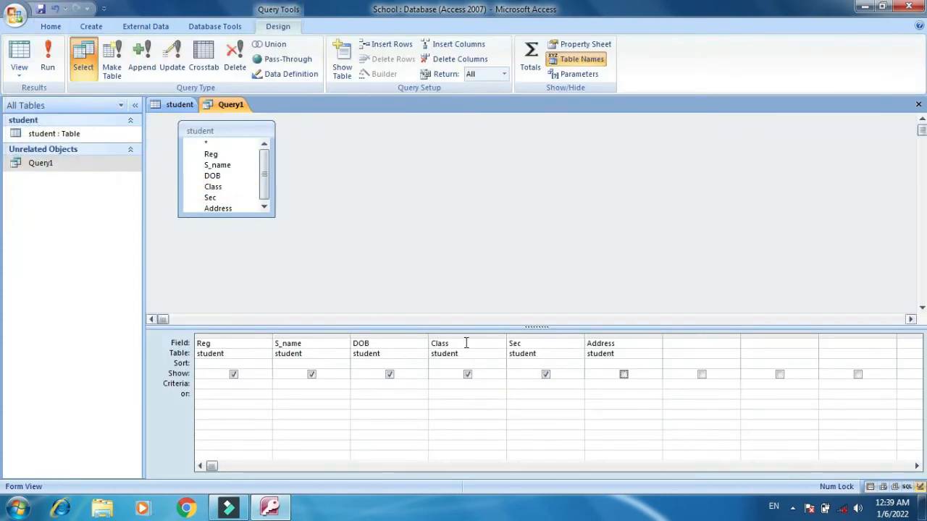
pyautogui.click(455, 388)
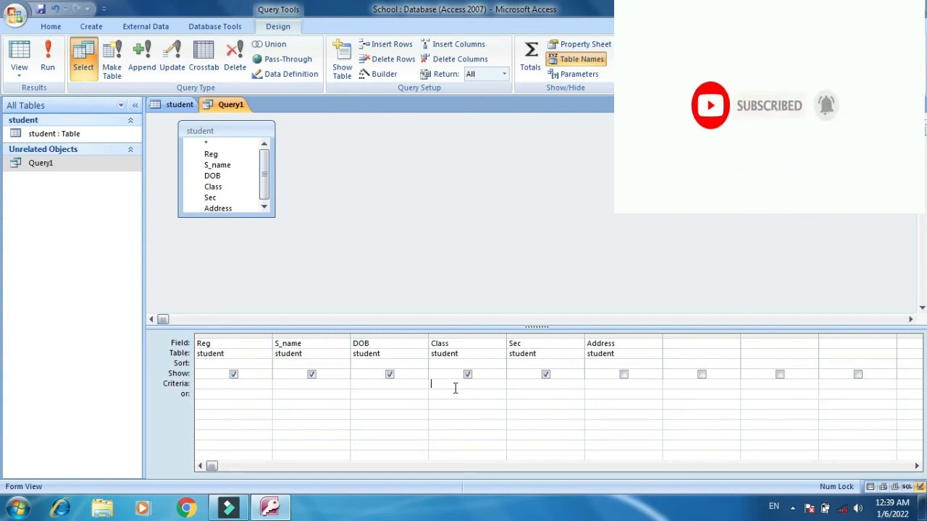
pyautogui.write('10')
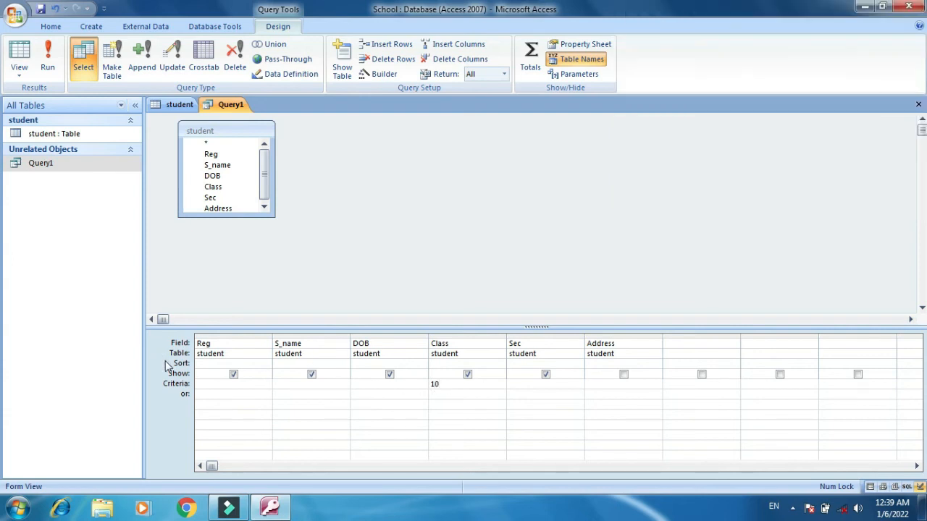
pyautogui.click(46, 71)
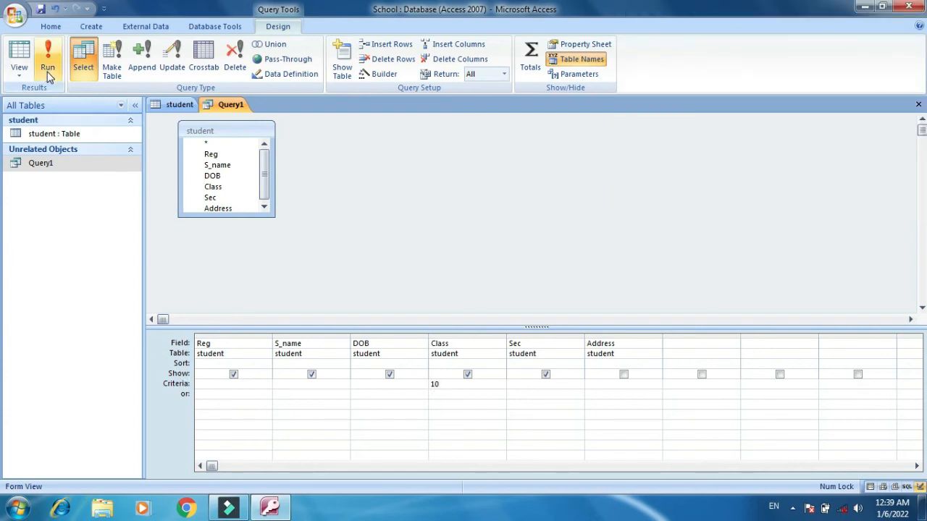